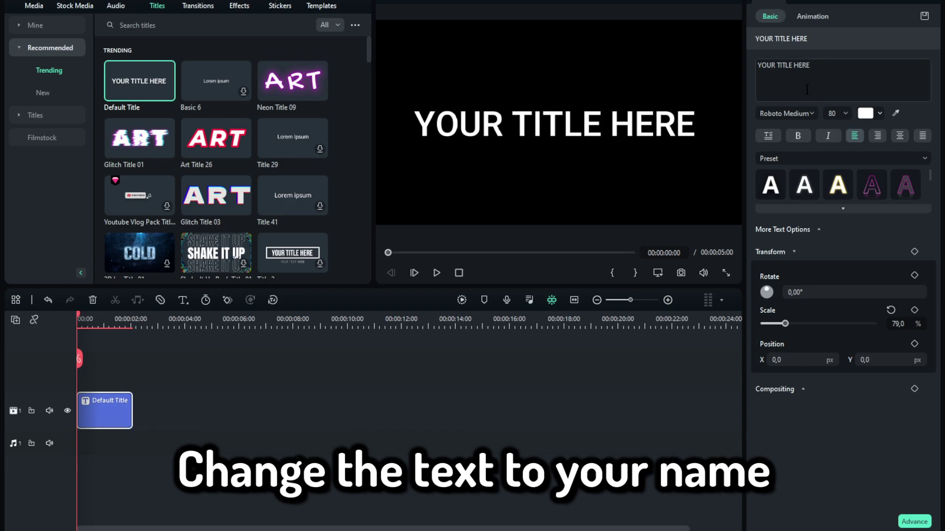
Replace the default title's text with Fireboy.
type("Fireboy")
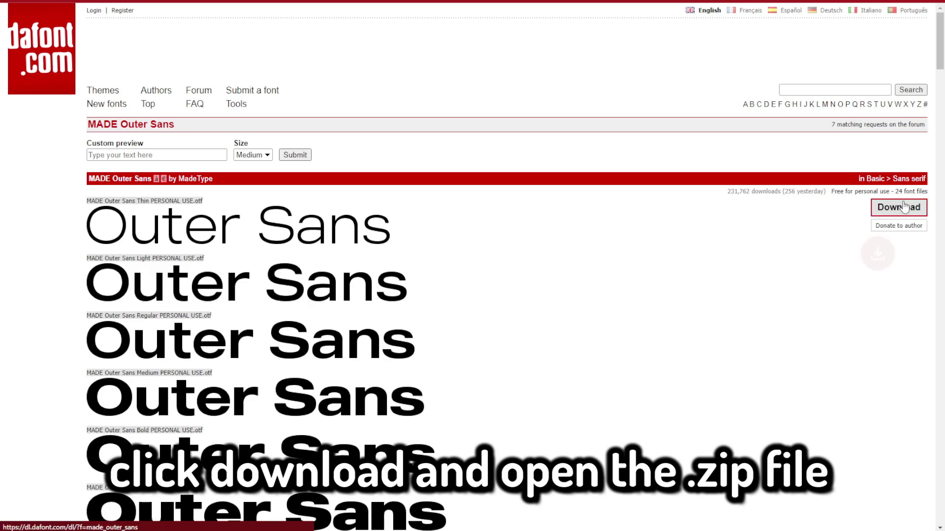
Switch to the browser, open the downloaded made_outer_sans.zip and extract its font files to Downloads\made_outer_sans.
left_click(874, 4)
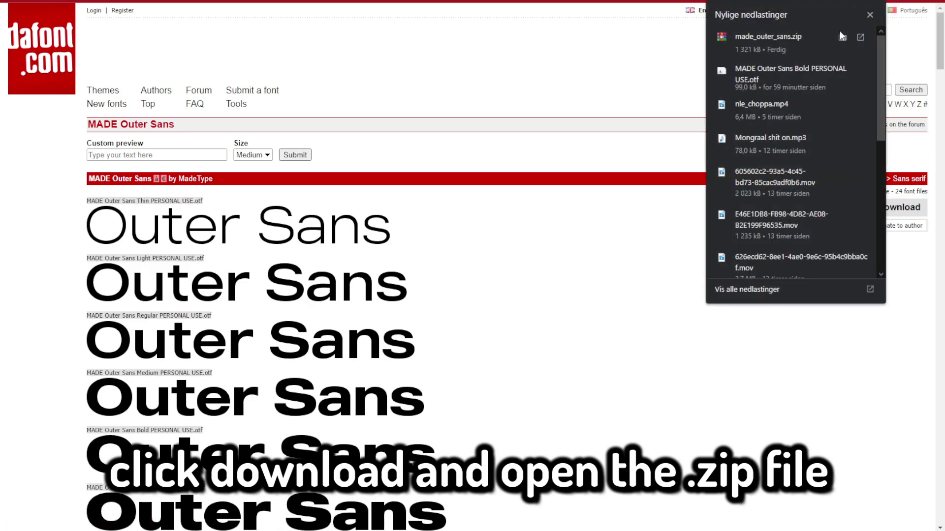
left_click(836, 37)
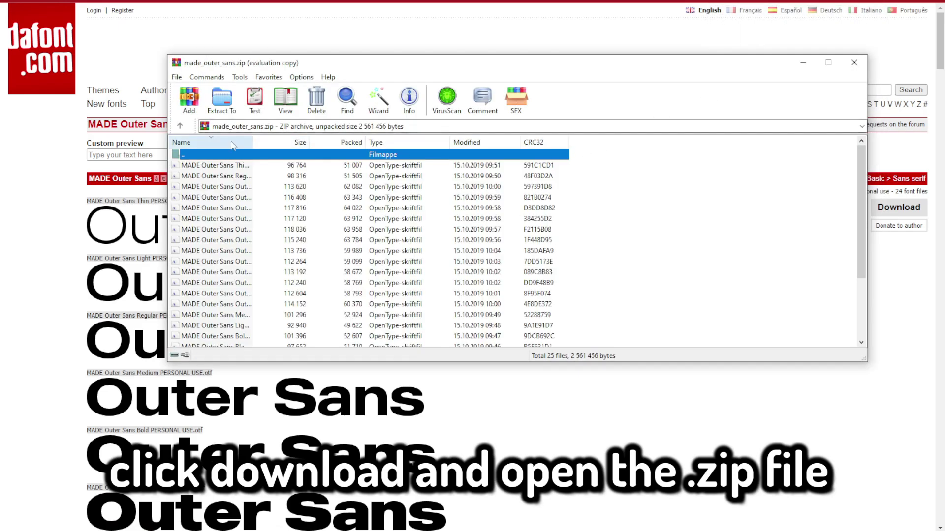
left_click(222, 99)
key("Escape")
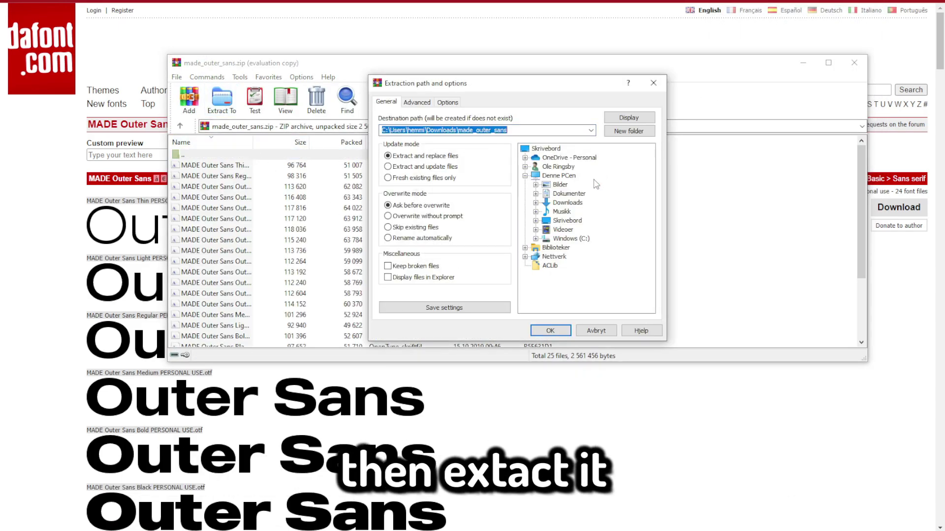
left_click(552, 330)
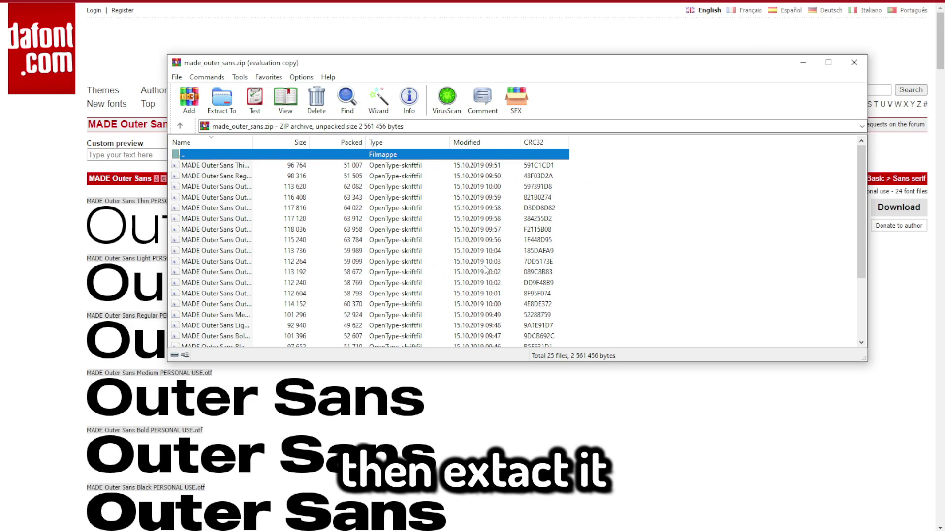
left_click(852, 69)
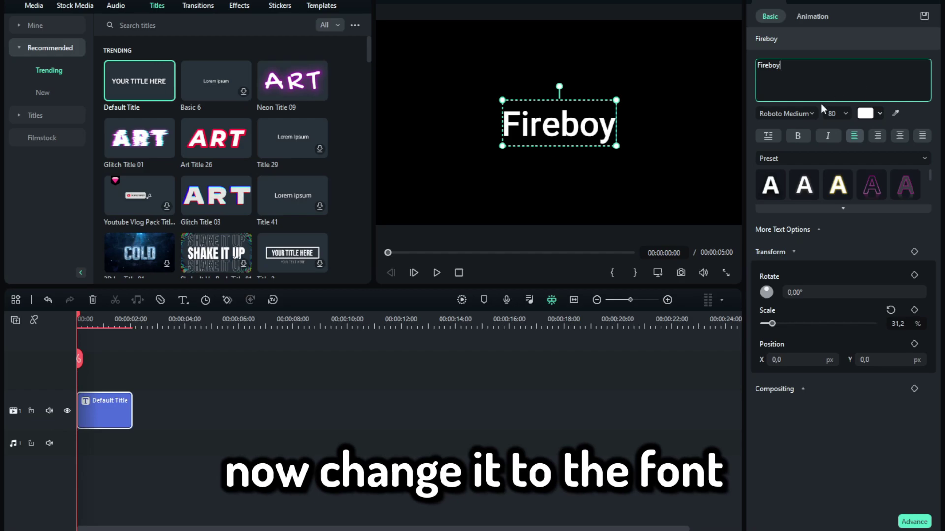
Back in Filmora, set the Fireboy title's font to MADEOuterSans-Bold and move its clip up to video track 4.
left_click(792, 113)
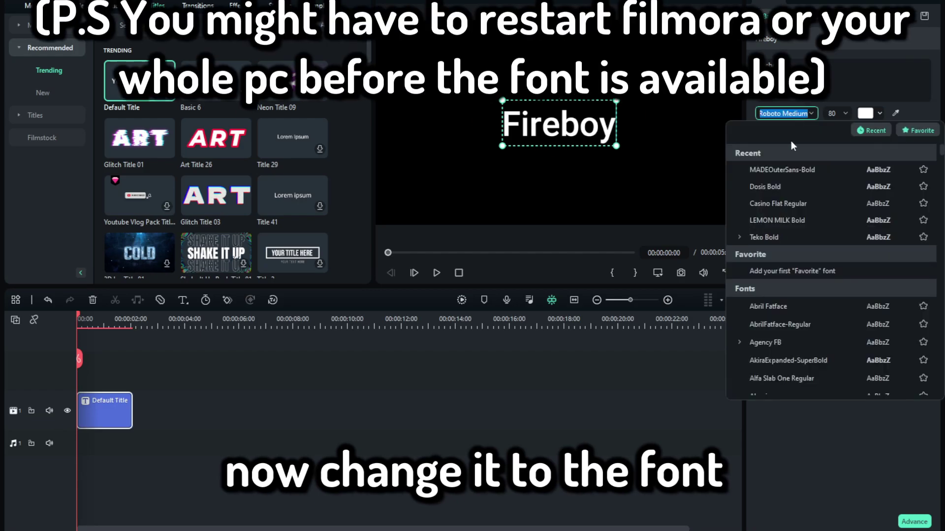
left_click(799, 169)
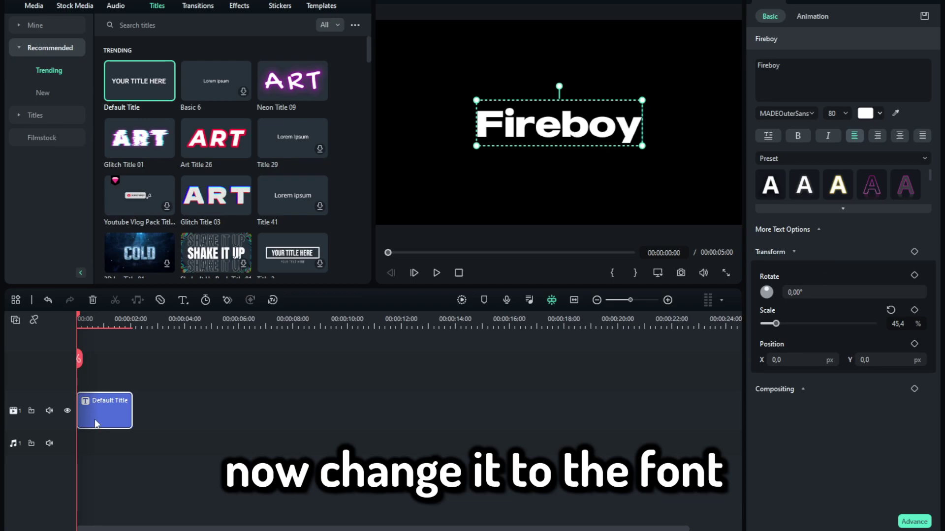
left_click_drag(95, 418, 116, 379)
mouse_move(187, 389)
left_mouse_down()
mouse_move(188, 403)
mouse_move(190, 381)
left_mouse_up()
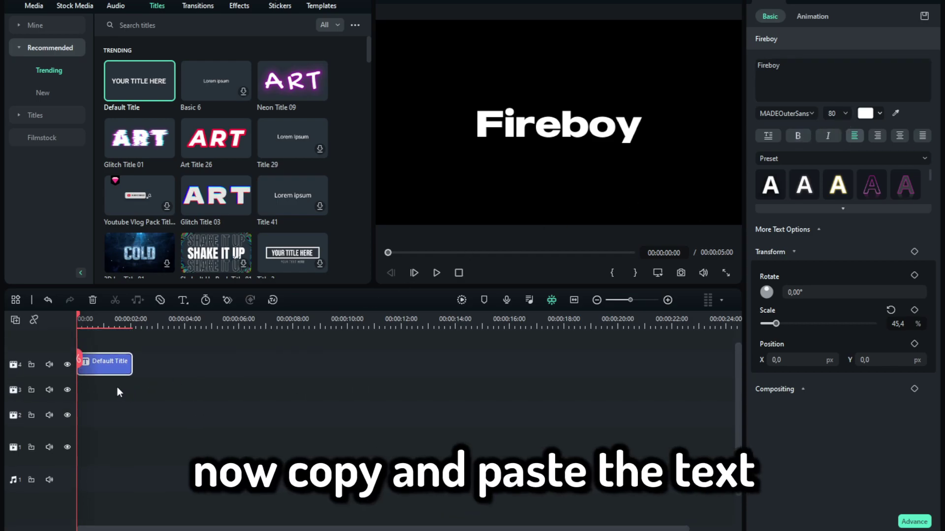
Duplicate the Fireboy title clip onto video track 3, directly below the original.
key("ctrl+c")
key("ctrl+v")
left_click_drag(126, 319, 88, 319)
Change the text color of the lower Fireboy title to red using a custom color.
left_click(874, 117)
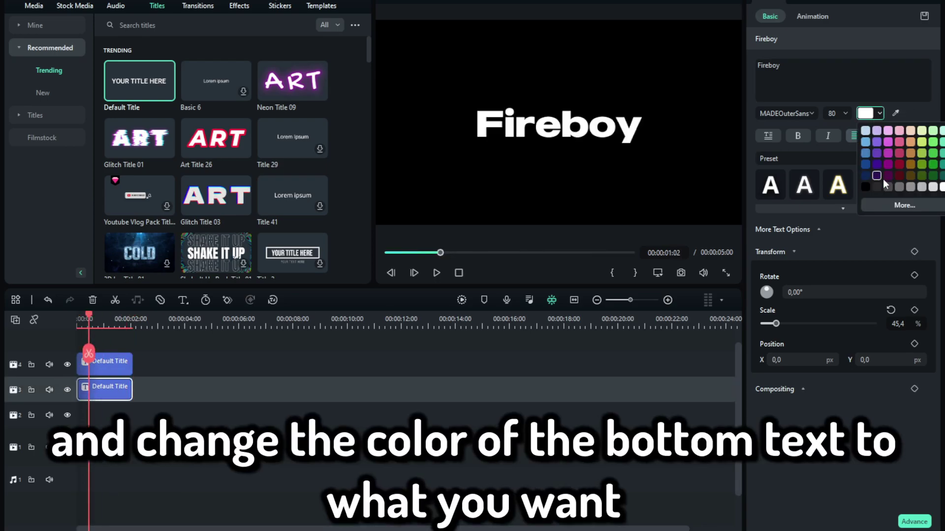
left_click(879, 200)
left_click(550, 173)
left_click(492, 146)
left_click(486, 146)
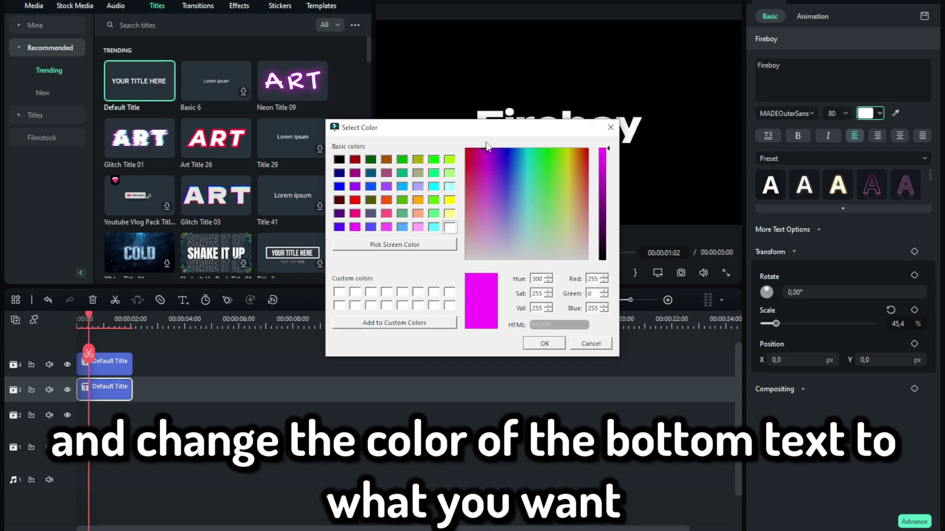
left_click(466, 149)
left_click(543, 344)
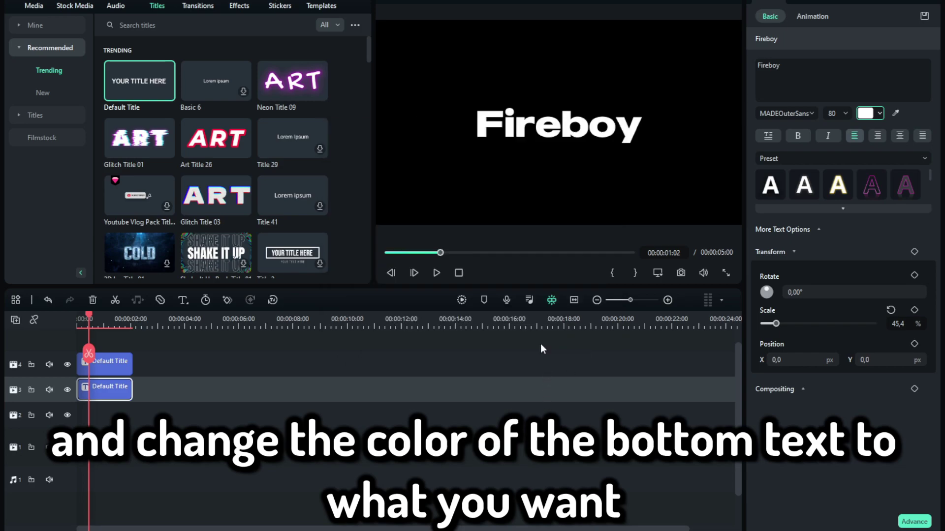
Set the lower Fireboy title's font size to 82.
left_click(841, 115)
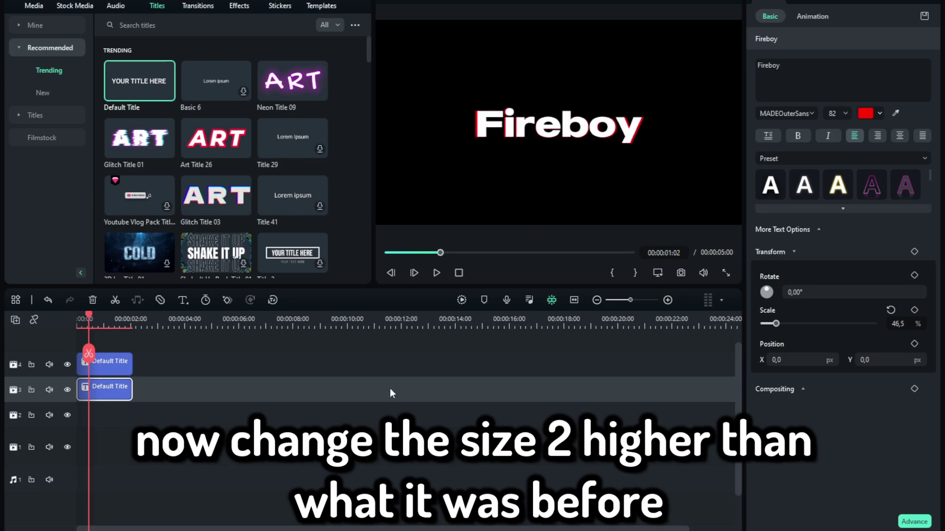
left_click_drag(94, 353, 129, 350)
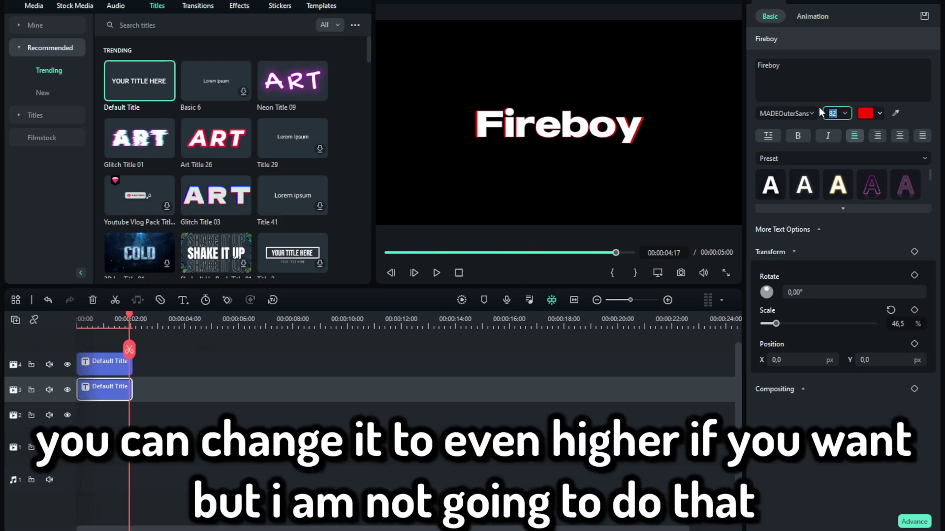
type("3")
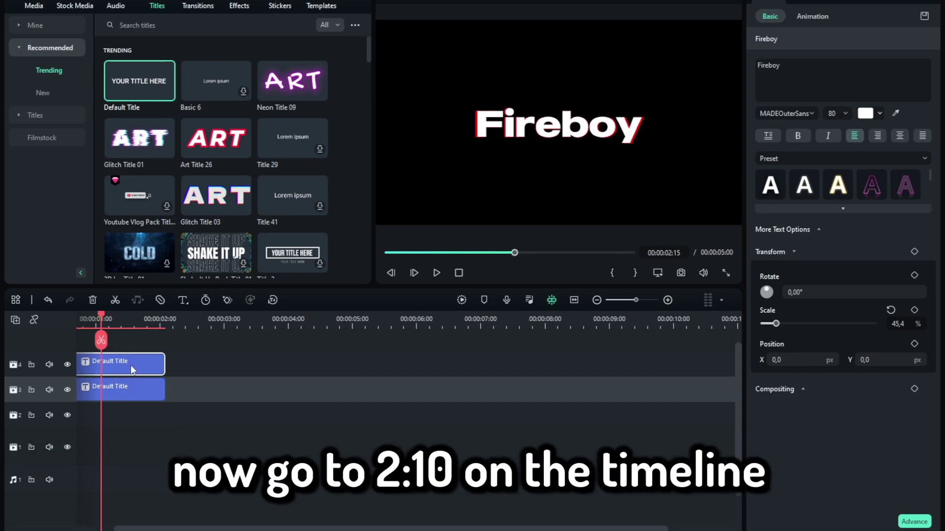
Split both Fireboy title clips at 00:00:02:10 and delete the parts after that point.
key("Left")
key("Left")
key("Left")
key("Left")
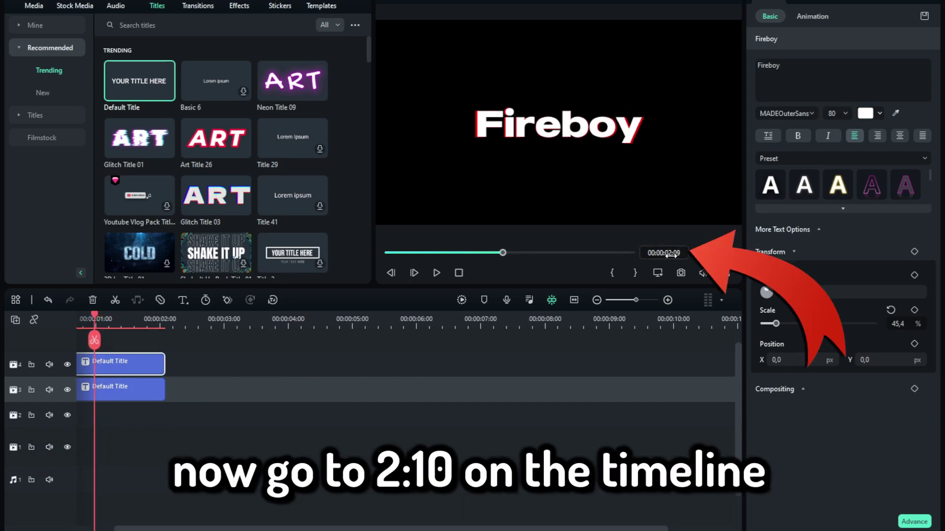
left_click(98, 385)
key("ctrl+b")
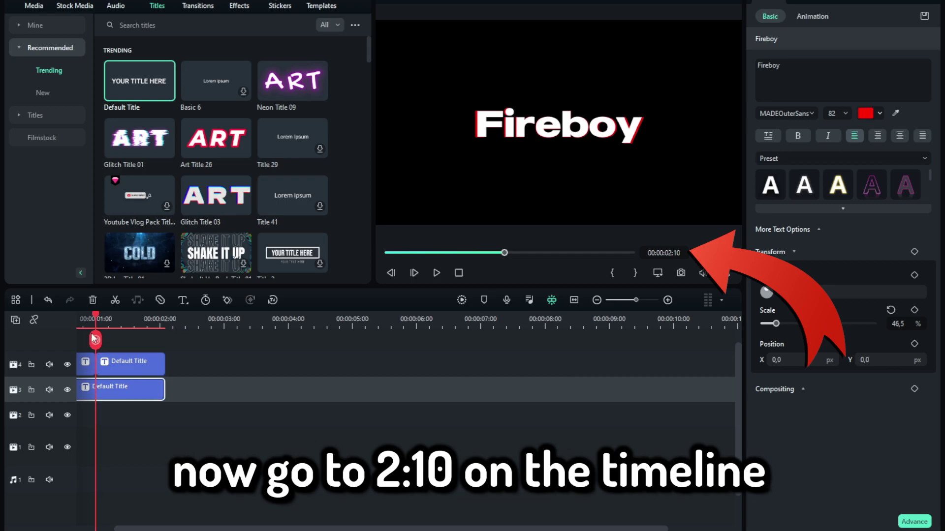
key("Delete")
Apply the Boom! text animation to both the white and the red Fireboy titles.
left_click(83, 323)
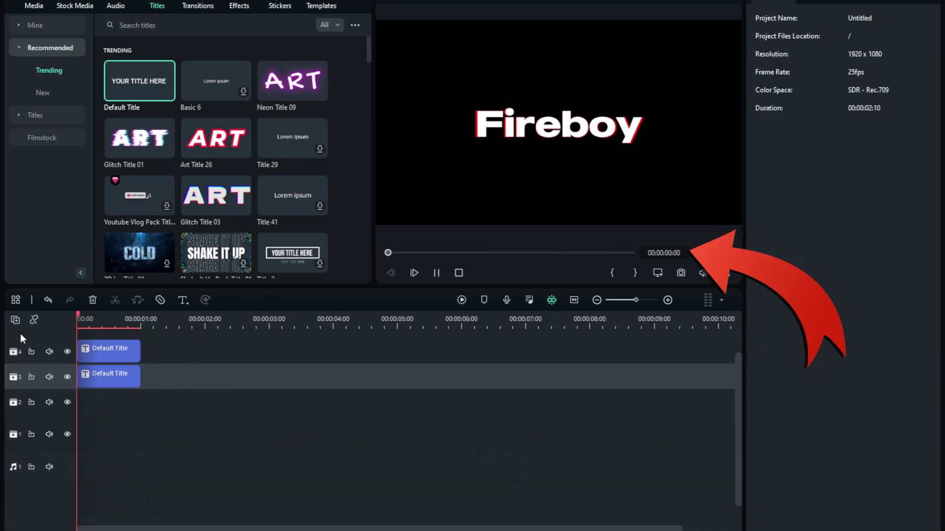
left_click(619, 139)
left_click(811, 15)
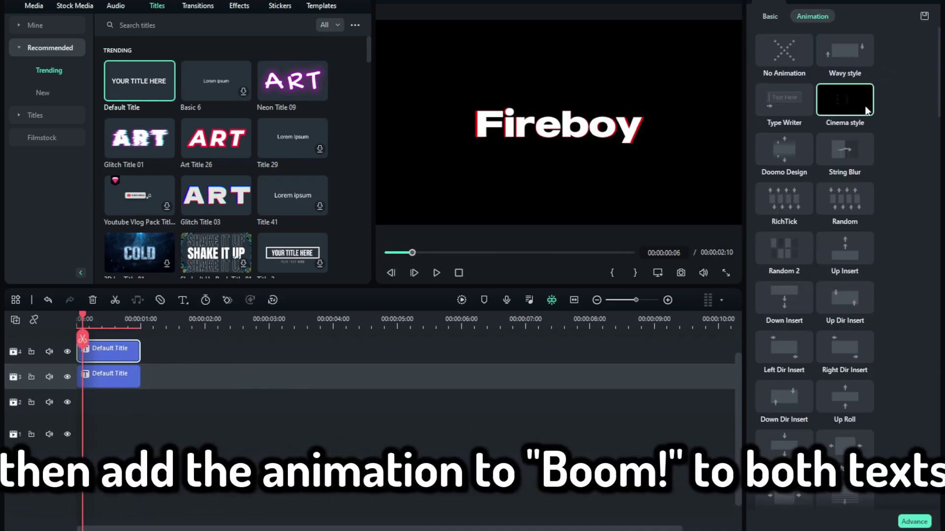
scroll(883, 246, "down", 3)
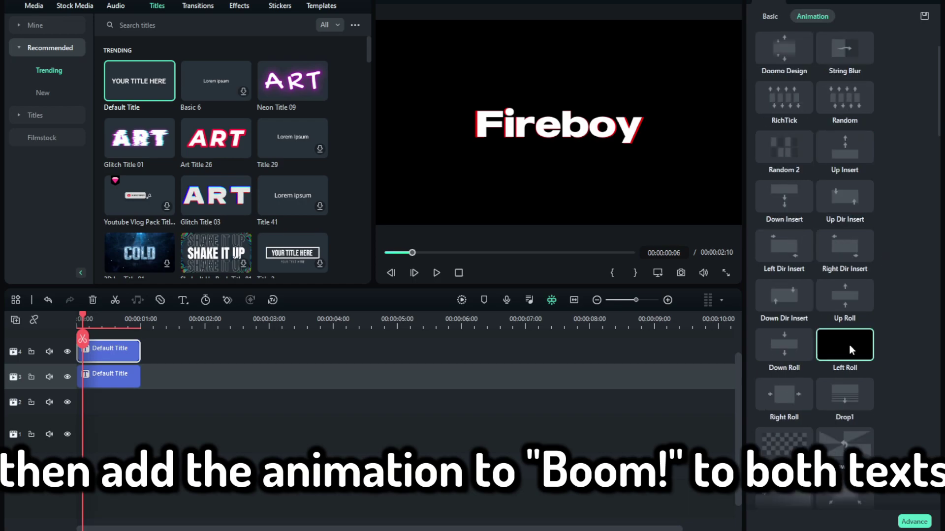
scroll(839, 366, "down", 5)
scroll(846, 367, "down", 2)
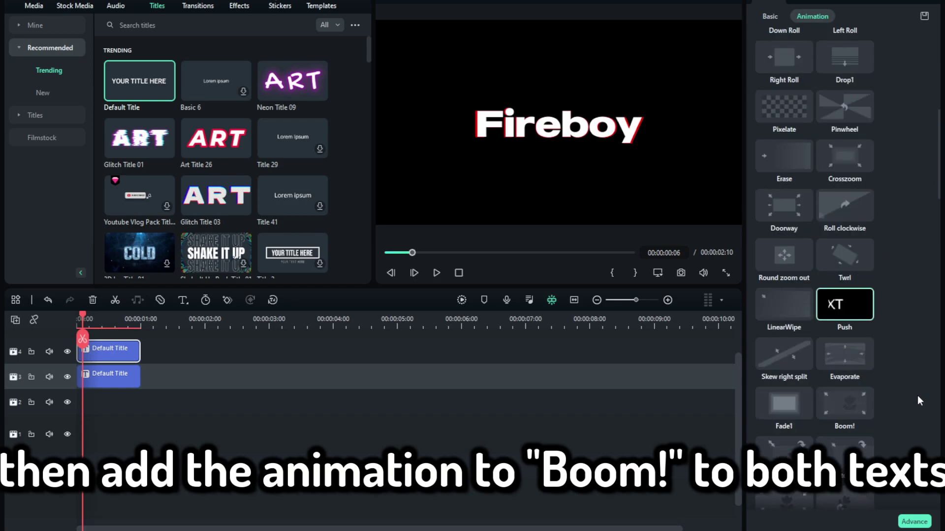
left_click(845, 414)
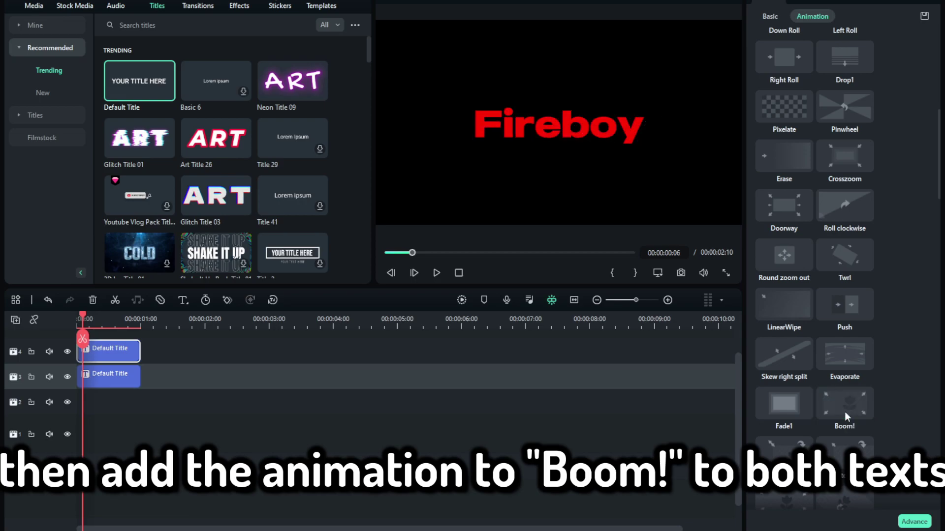
left_click(116, 377)
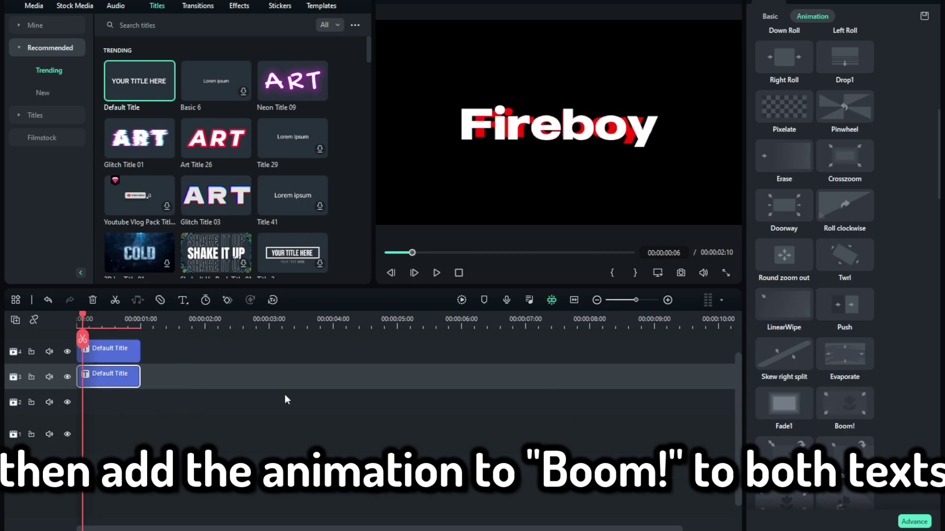
left_click(845, 406)
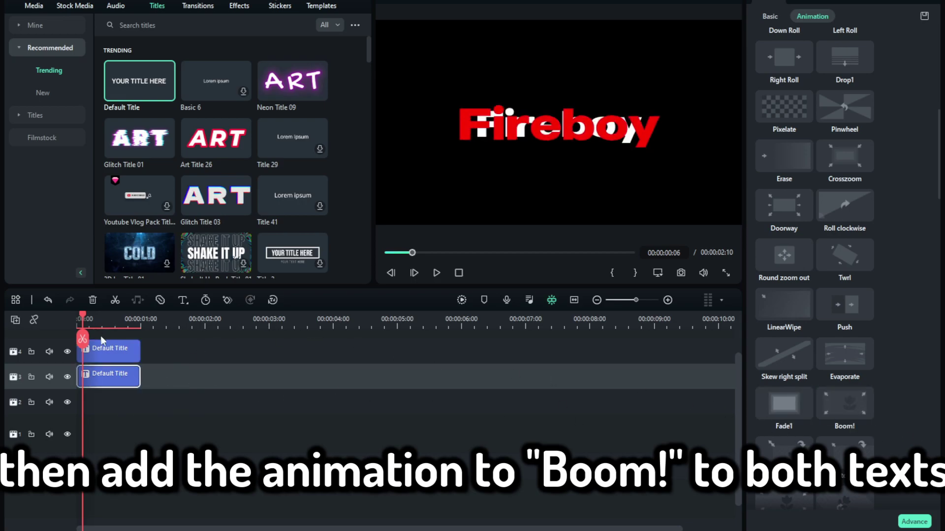
Play back the layered Fireboy titles to check their animation, and return the playhead to the start.
left_click(306, 433)
key("space")
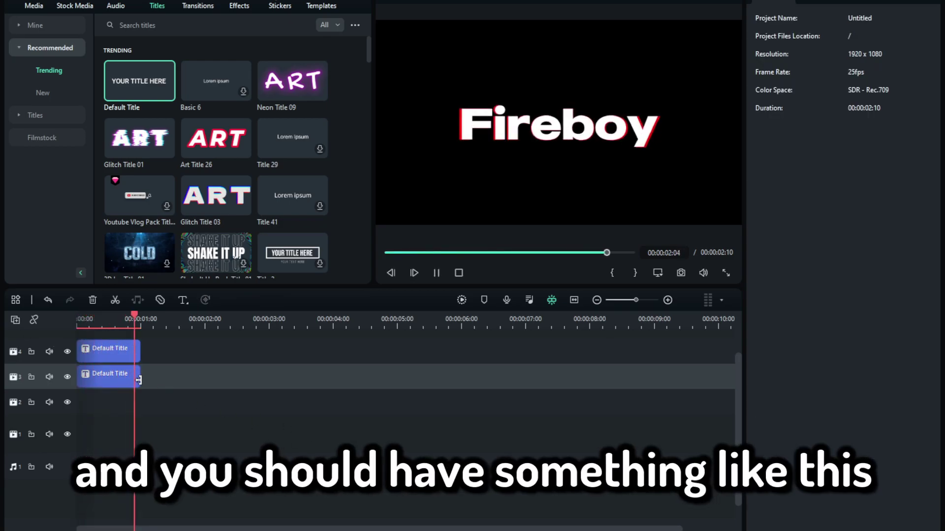
left_click_drag(141, 340, 79, 339)
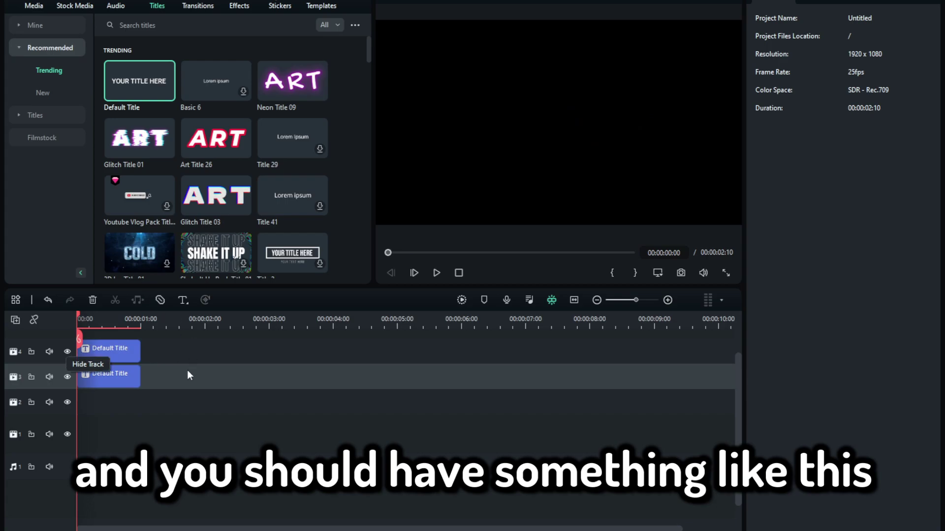
Add a new Default Title on a track above the Fireboy clips and change its text to Edited by.
scroll(190, 373, "up", 1)
left_click_drag(139, 75, 86, 380)
left_click(873, 72)
type("Edited by")
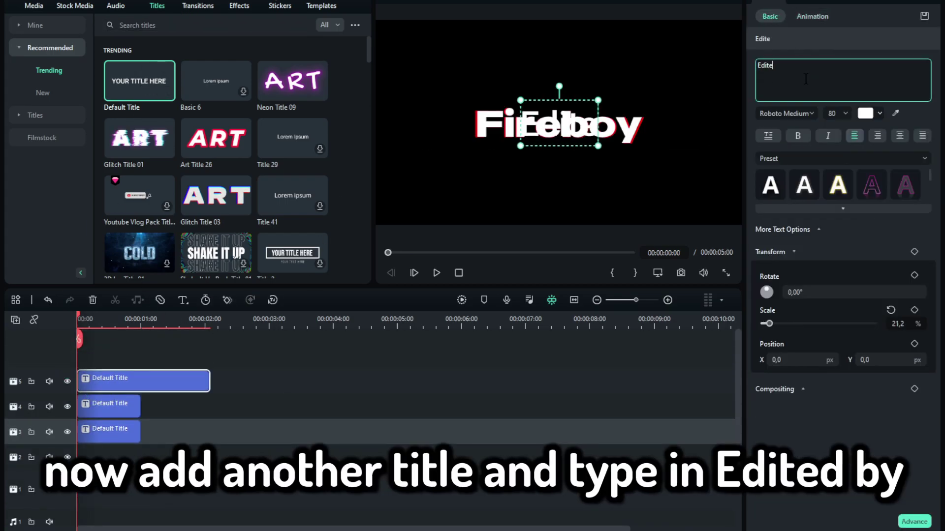
Set the Edited by title's font size to 30 and its font to MADEOuterSans-Bold.
left_click(832, 114)
type("30")
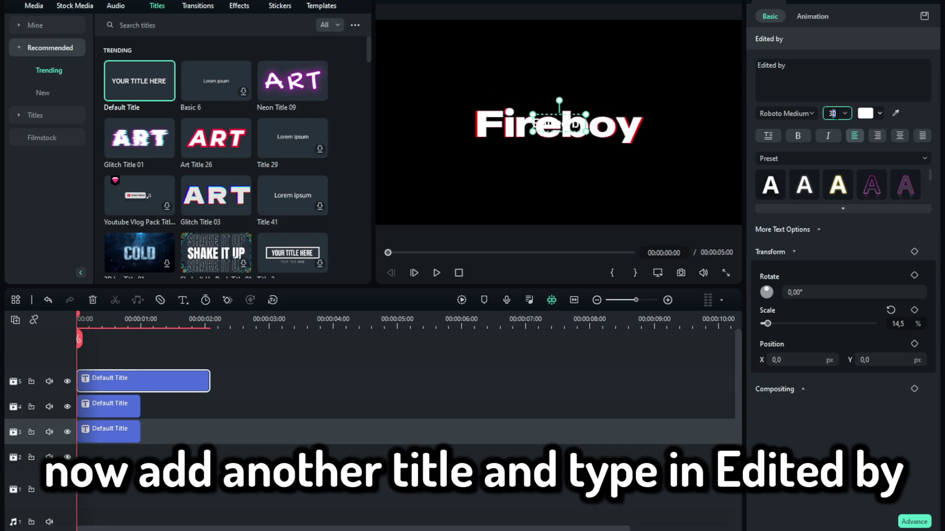
left_click(786, 113)
left_click(786, 171)
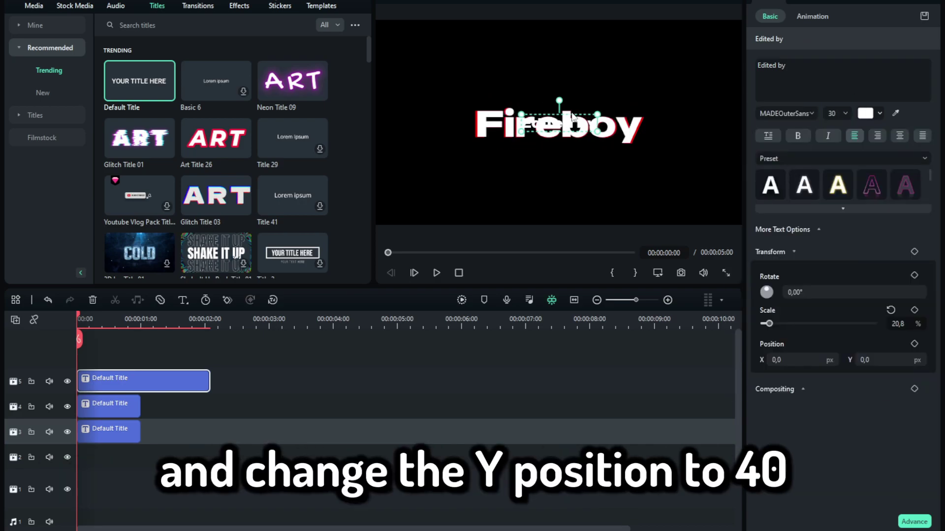
left_click(801, 360)
type("40")
key("Return")
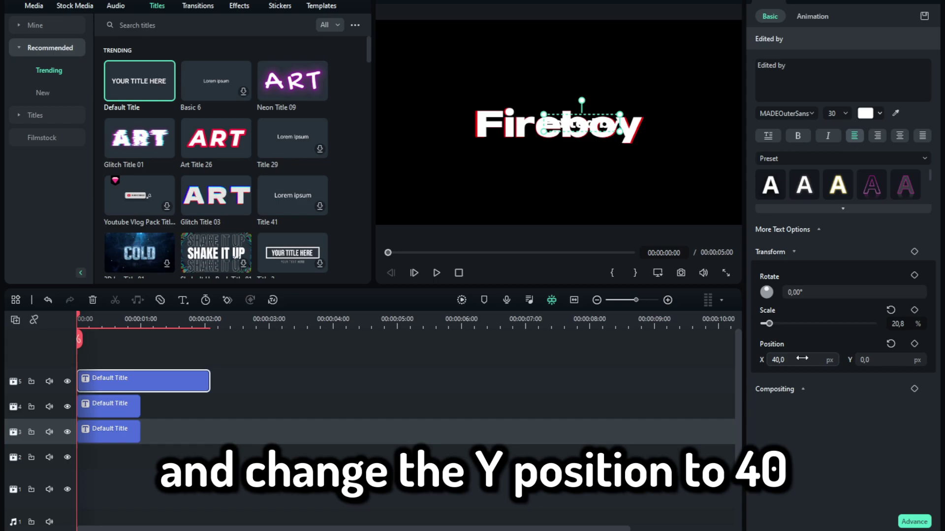
left_click(890, 344)
Set the Edited by title's Y position to 40 px.
left_click(880, 360)
type("40")
key("Return")
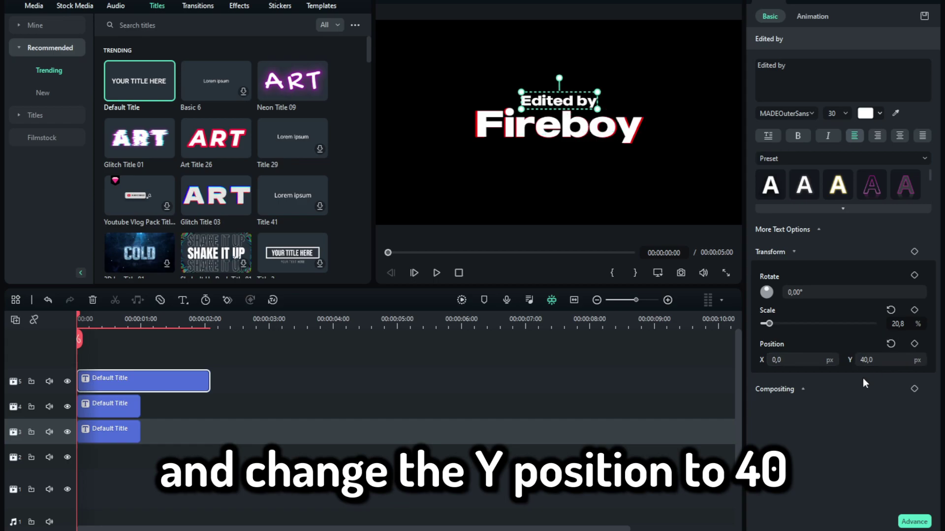
Enlarge the Edited by title to font size 45.
left_click(826, 115)
type("50")
key("BackSpace")
key("BackSpace")
type("40")
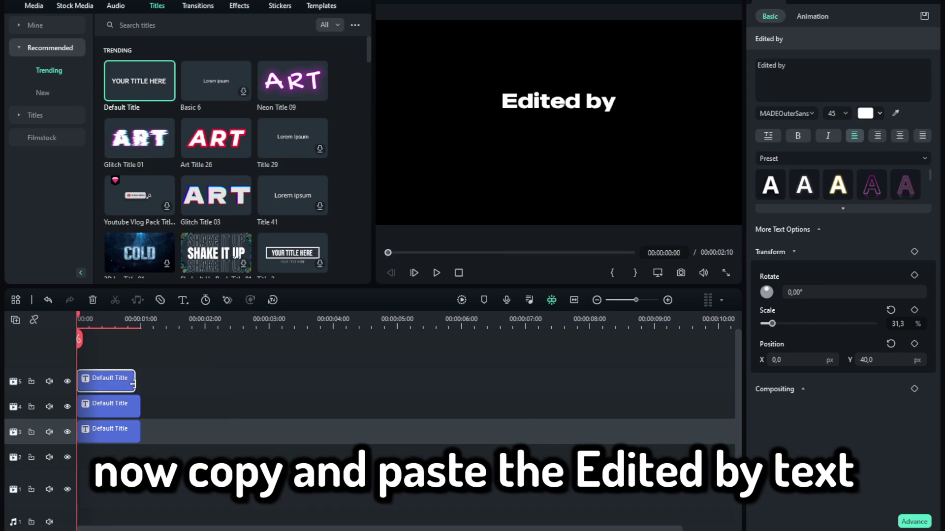
Match the Edited by clip's end to the Fireboy clips and paste a copy of it onto video track 2.
left_click_drag(134, 384, 140, 384)
left_click(81, 460)
key("ctrl+v")
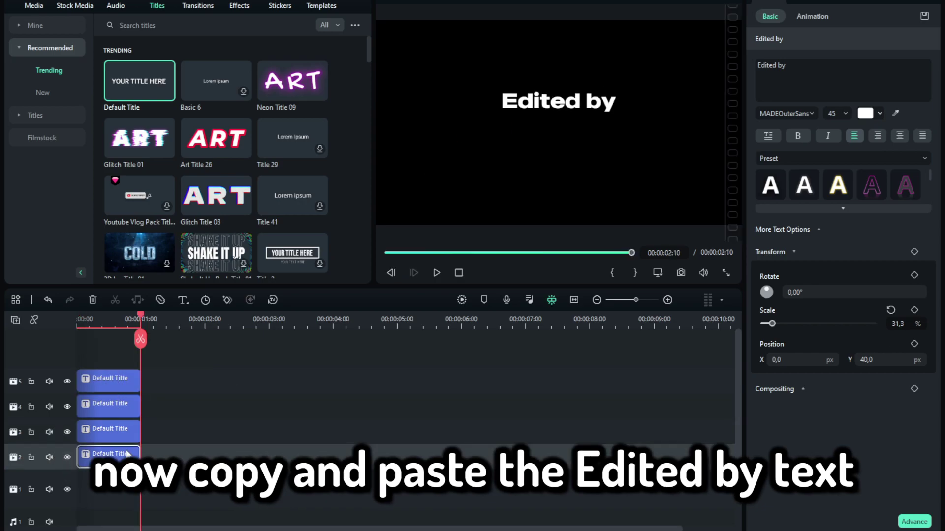
Open the text animation presets for the upper Edited by title.
left_click_drag(140, 339, 123, 341)
left_click(113, 369)
left_click(113, 374)
left_click(812, 16)
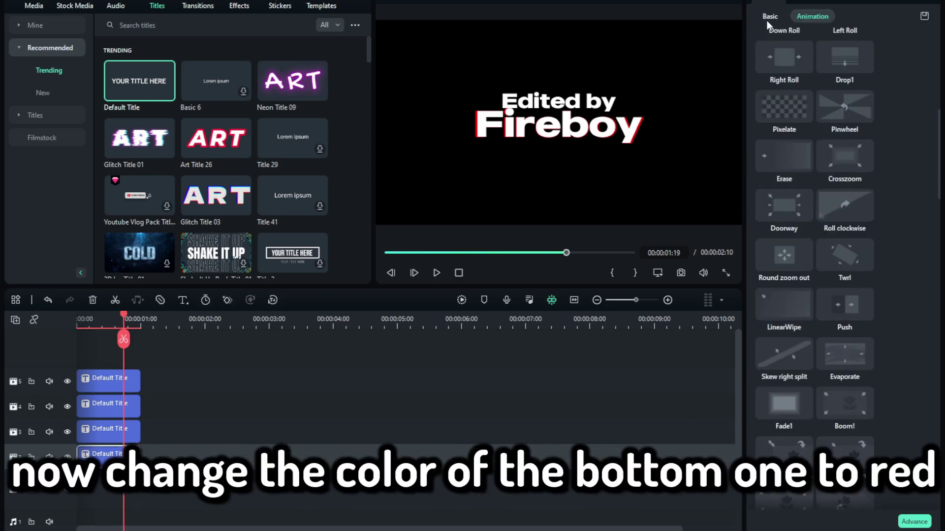
Change the text color of the bottom Edited by title to red using a custom color.
left_click(767, 19)
left_click(869, 118)
left_click(892, 205)
left_click(589, 155)
left_click(545, 346)
Increase the bottom red Edited by title's font size by 1.
left_click(831, 114)
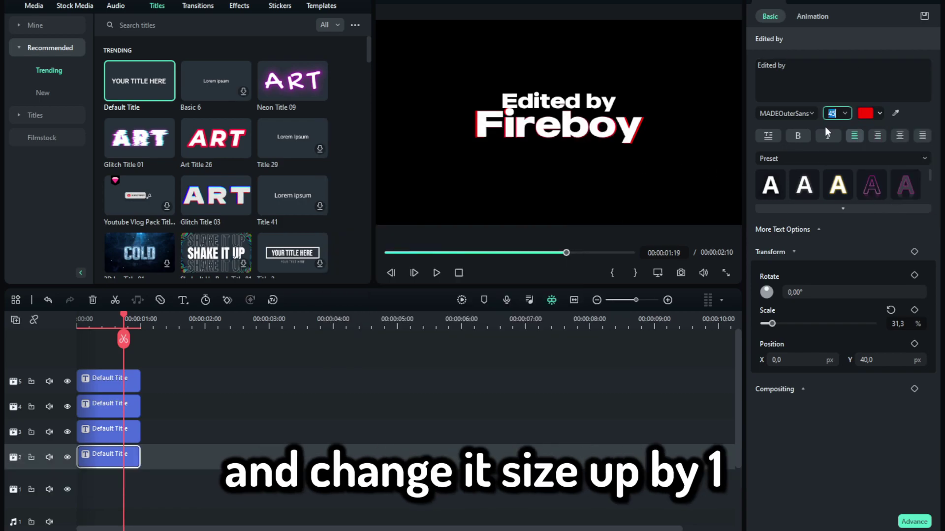
type("7")
key("BackSpace")
left_click(332, 529)
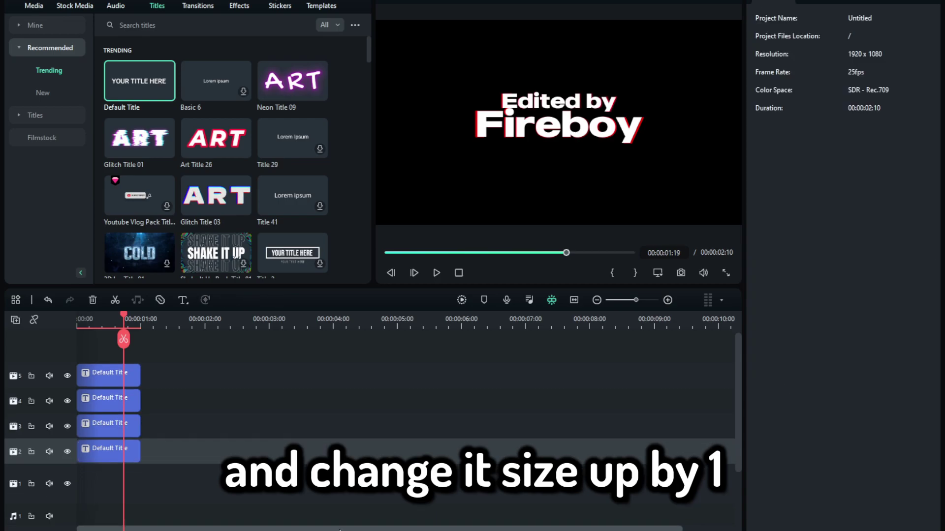
Move the white Edited by title up to video track 6 and paste a copy of it onto track 5.
left_click_drag(119, 341, 82, 343)
left_click(134, 370)
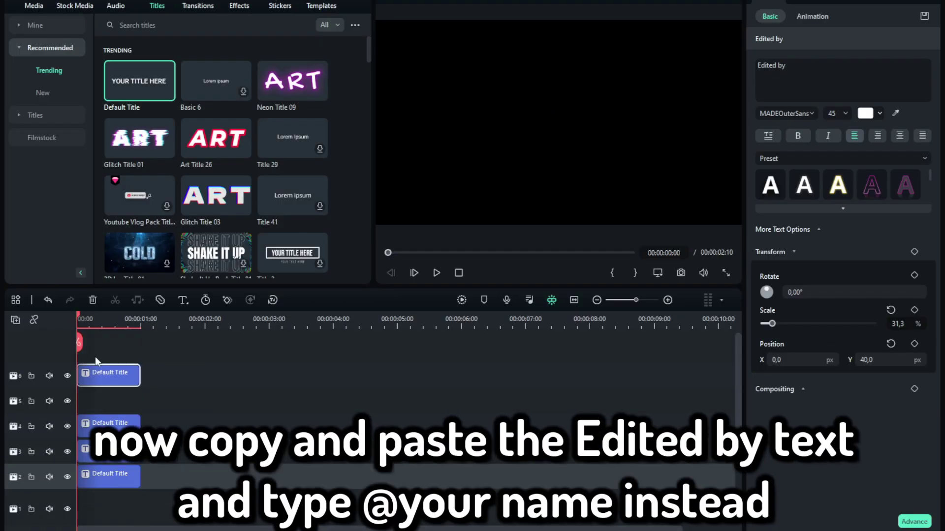
key("ctrl+c")
key("ctrl+v")
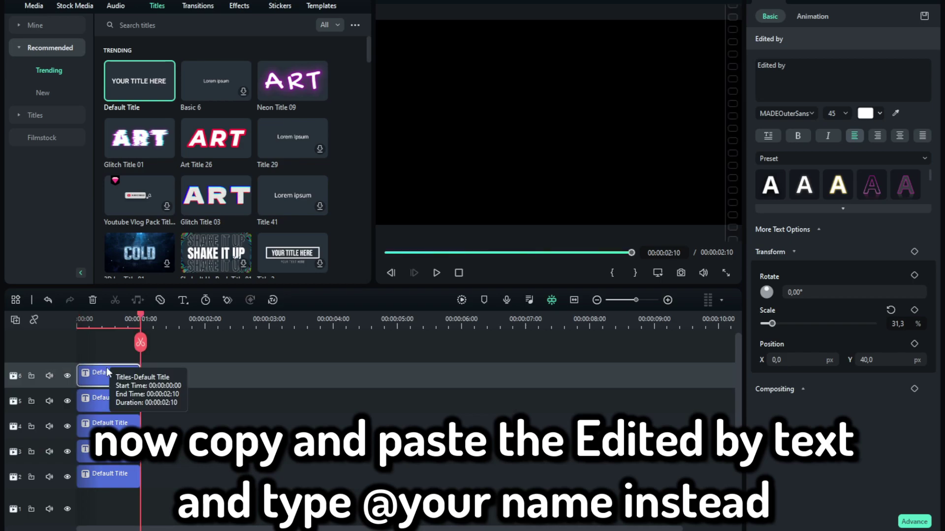
left_click_drag(143, 341, 103, 341)
triple_click(816, 65)
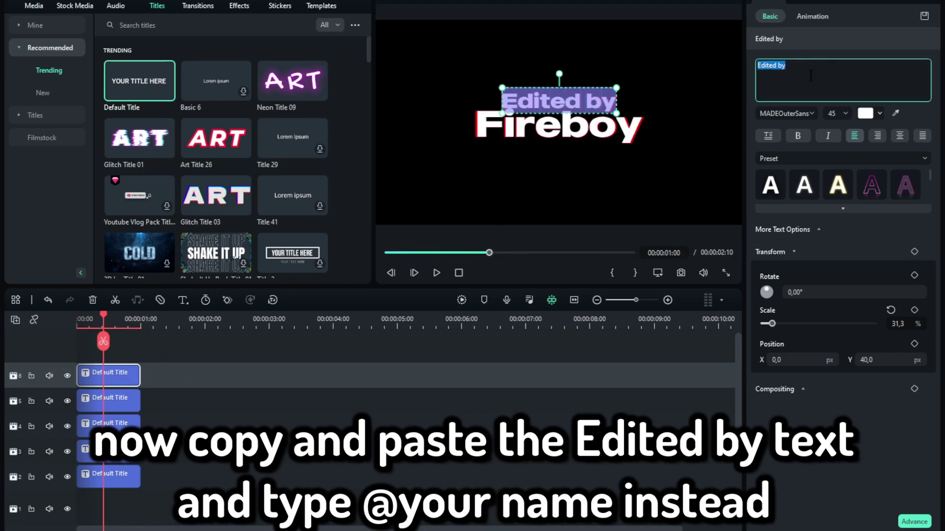
key("BackSpace")
type("@F")
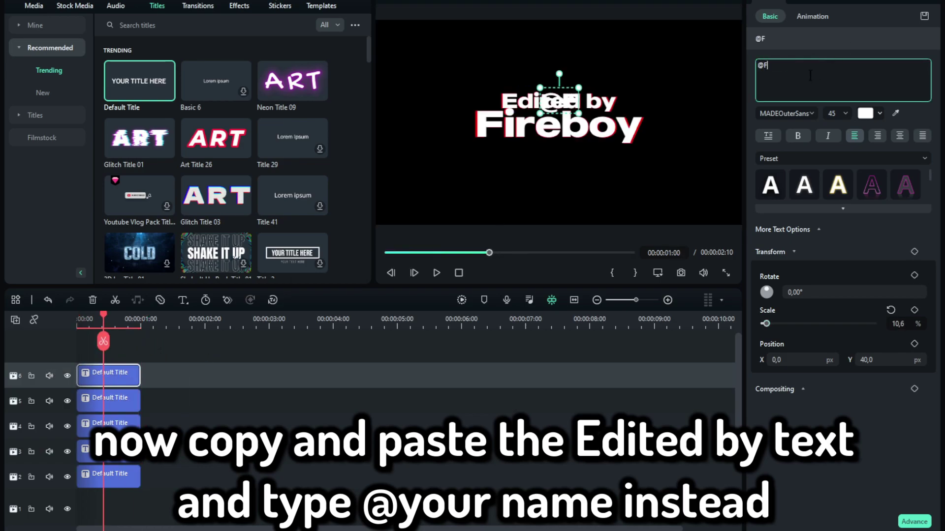
type("ireboyFN")
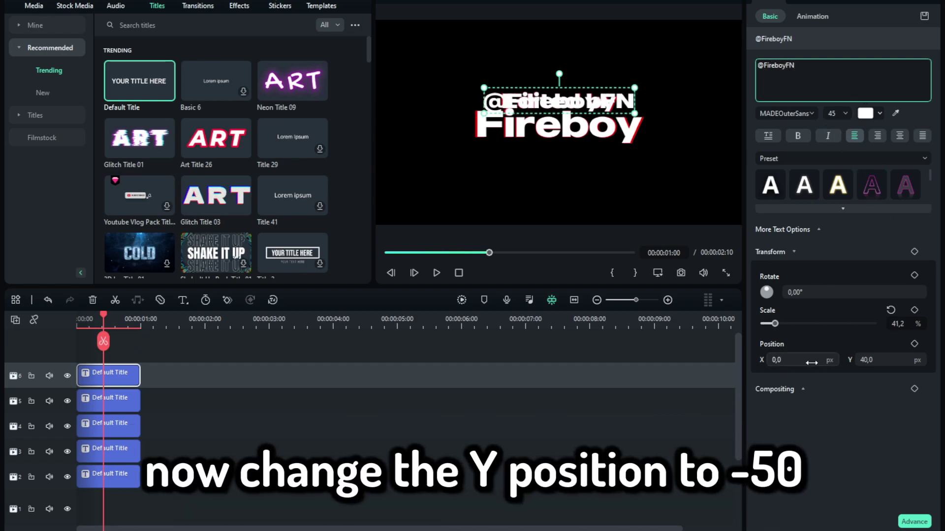
left_click(887, 362)
type("-40")
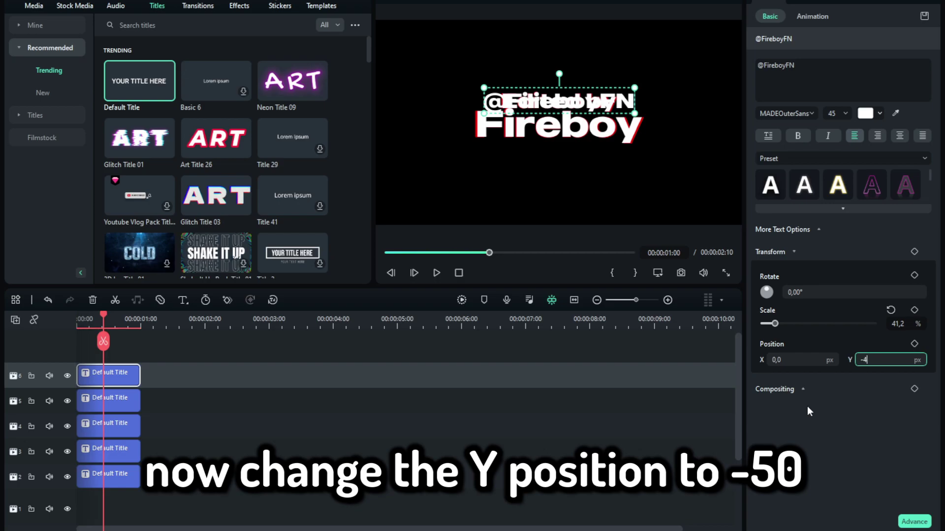
key("Return")
left_click(894, 362)
type("-50")
key("Return")
left_click(610, 510)
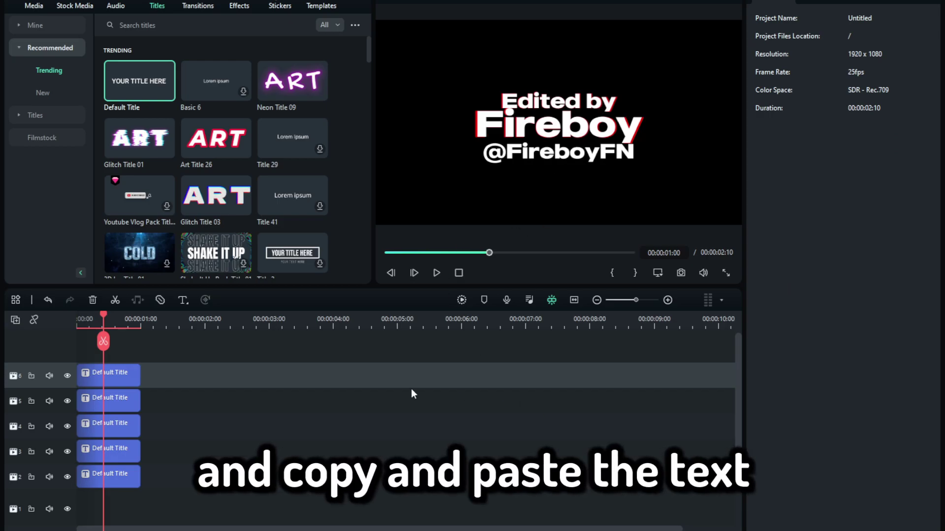
left_click(93, 378)
scroll(148, 419, "down", 1)
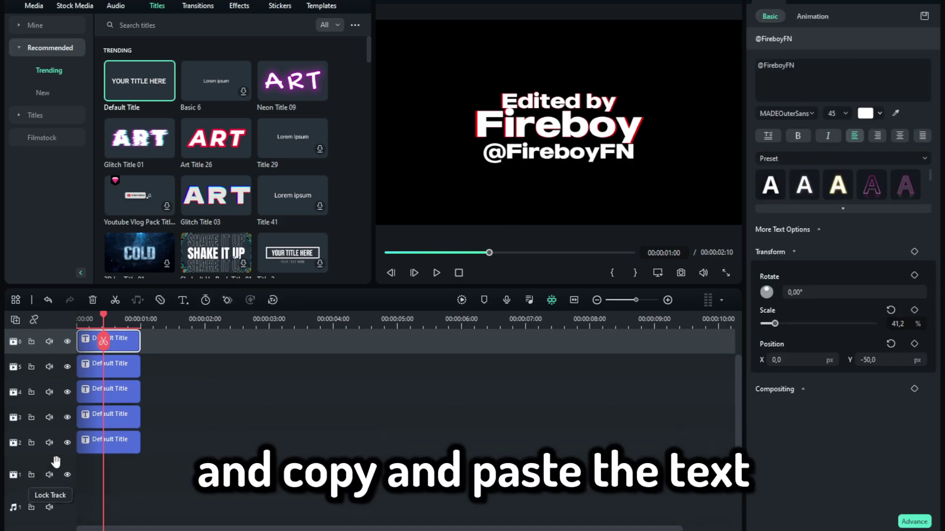
key("ctrl+v")
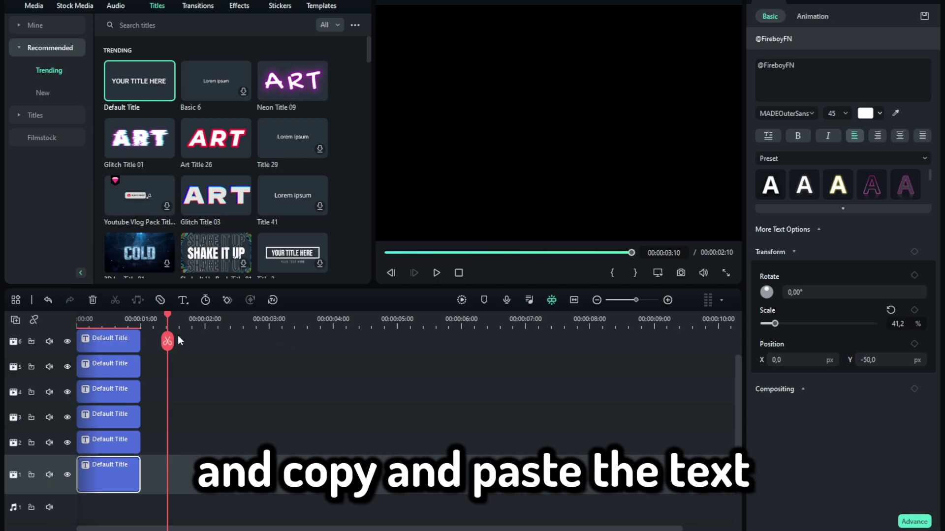
left_click(115, 320)
left_click(874, 113)
left_click(904, 205)
left_click(337, 167)
left_click(544, 339)
type("40")
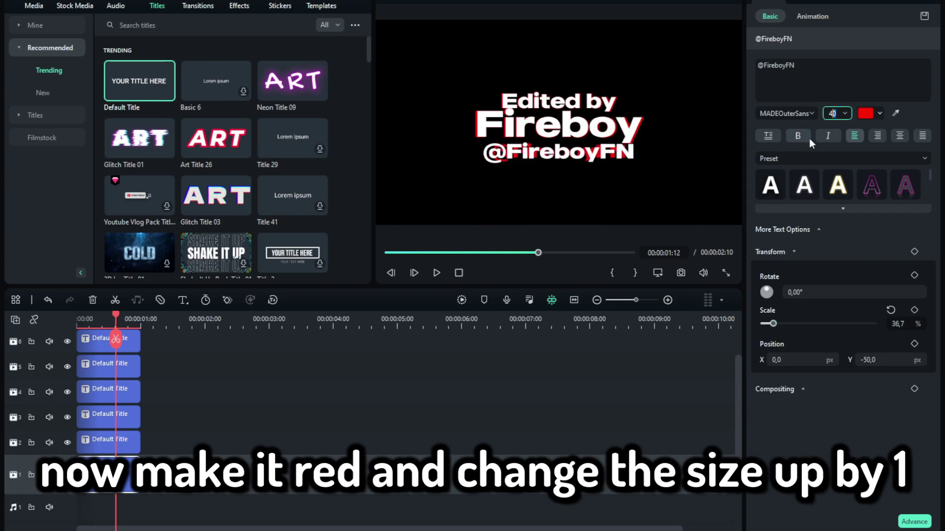
left_click(419, 353)
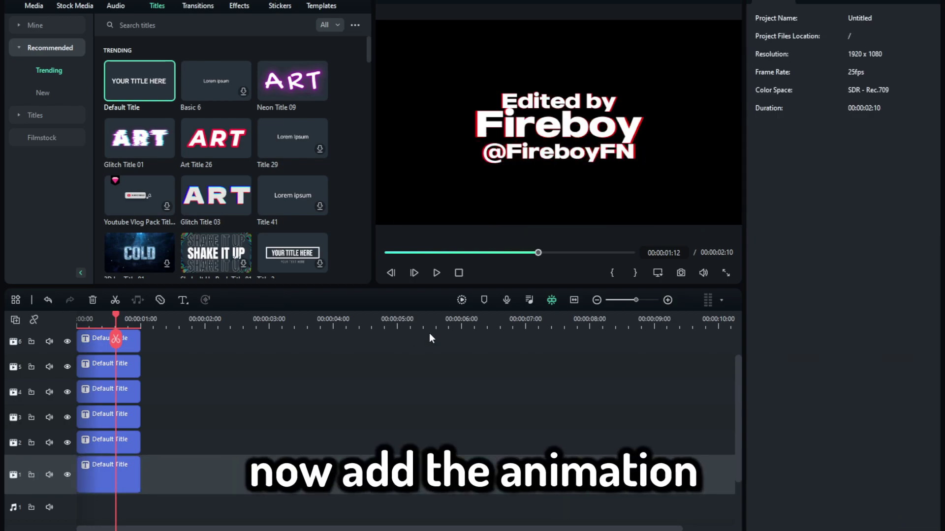
left_click(108, 349)
left_click(813, 16)
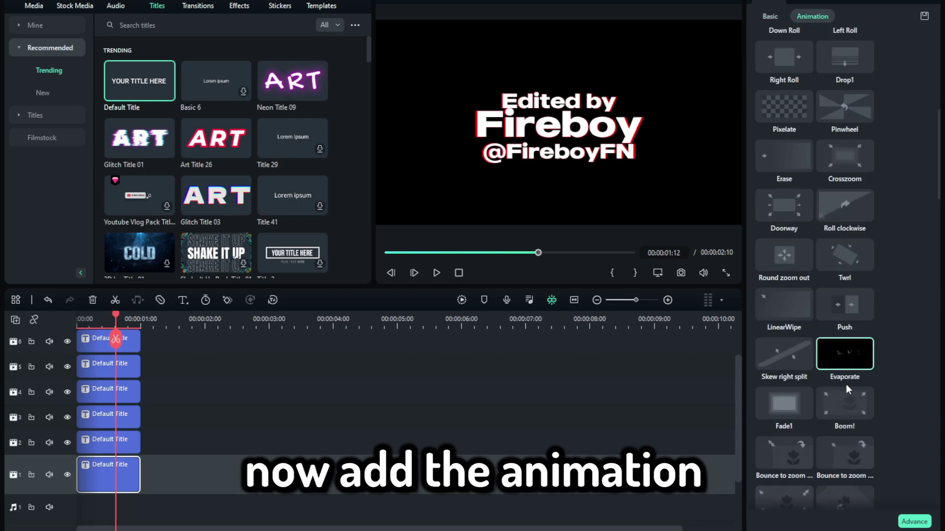
left_click_drag(845, 406, 110, 338)
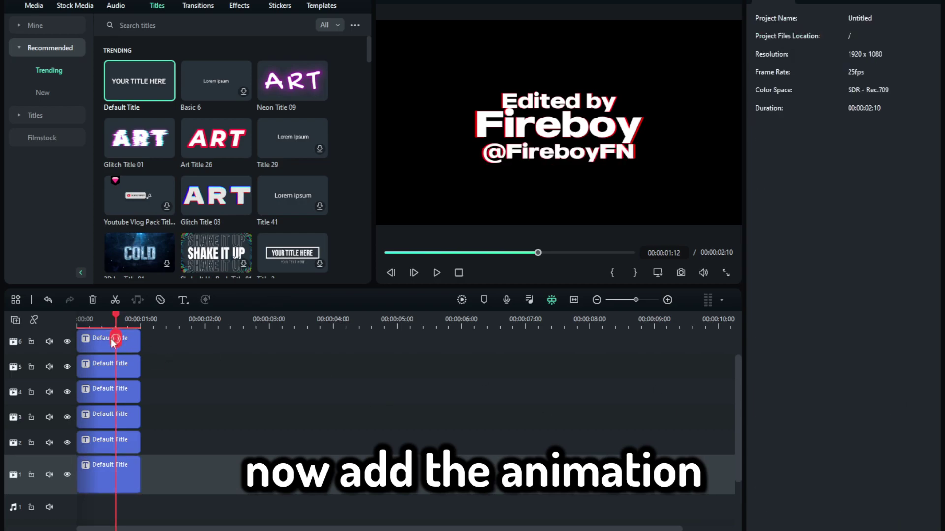
left_click(117, 392)
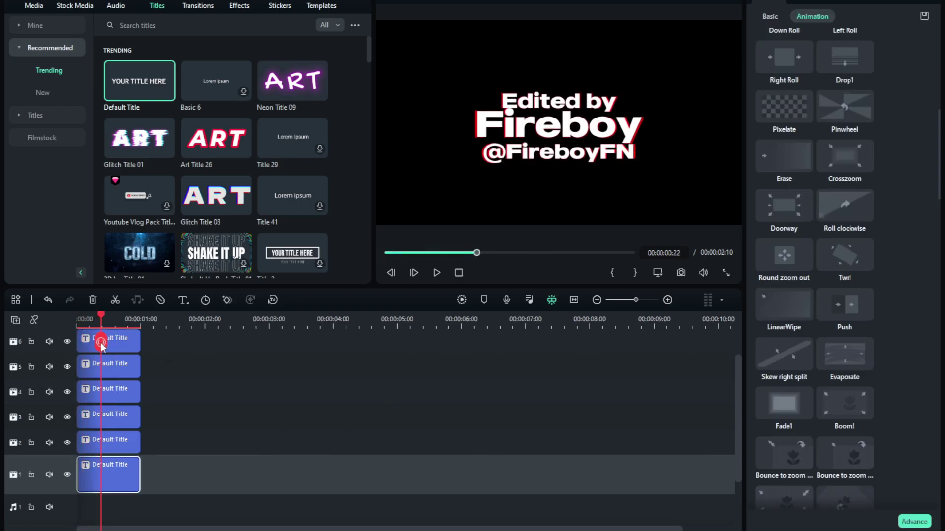
key("Left")
key("Left")
key("Left")
key("Left")
key("Left")
key("Left")
key("Left")
key("Left")
key("Left")
left_click_drag(92, 344, 96, 343)
left_click(95, 343)
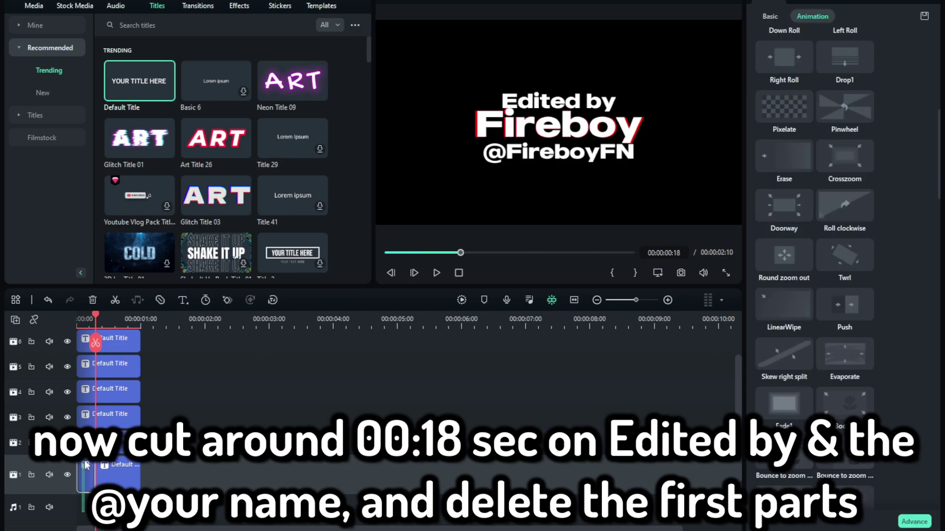
key("Delete")
key("Delete")
key("Delete")
key("space")
left_click(113, 383)
left_click_drag(130, 340, 110, 341)
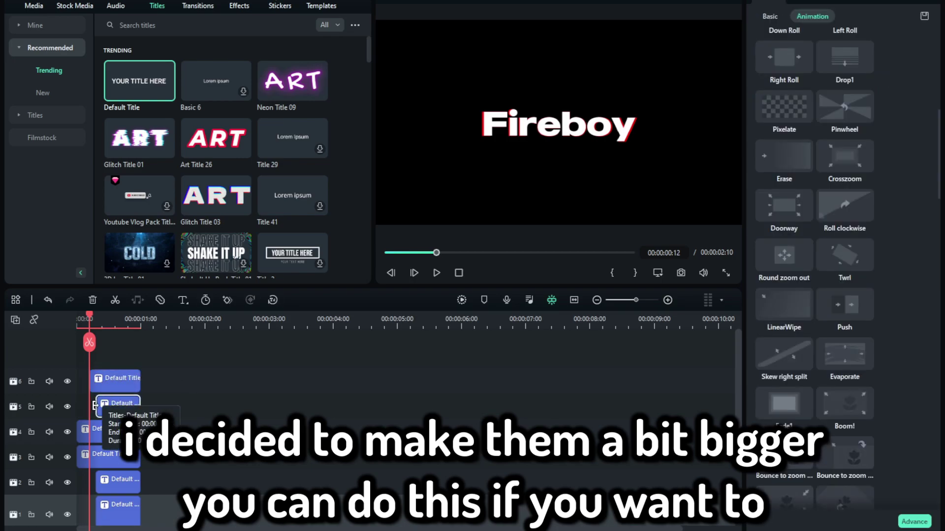
scroll(101, 418, "down", 1)
left_click(104, 452)
left_click(104, 486)
key("space")
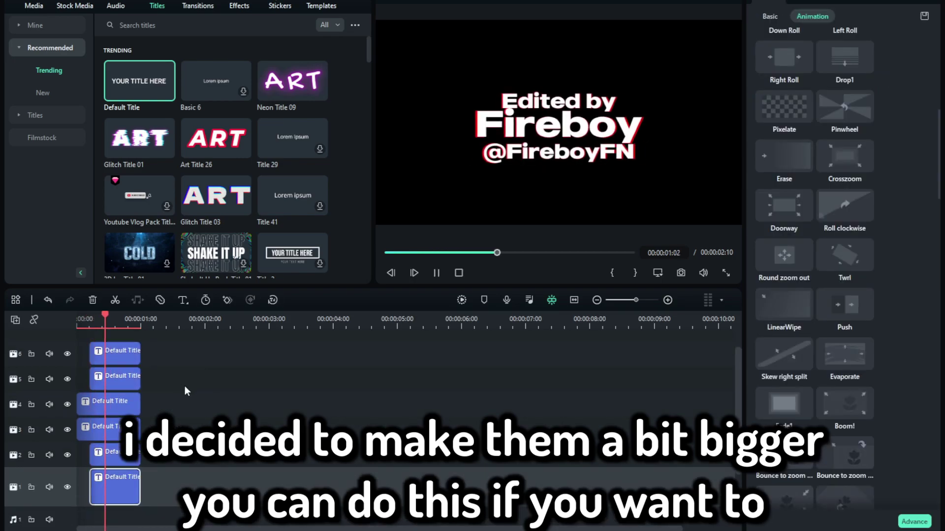
key("space")
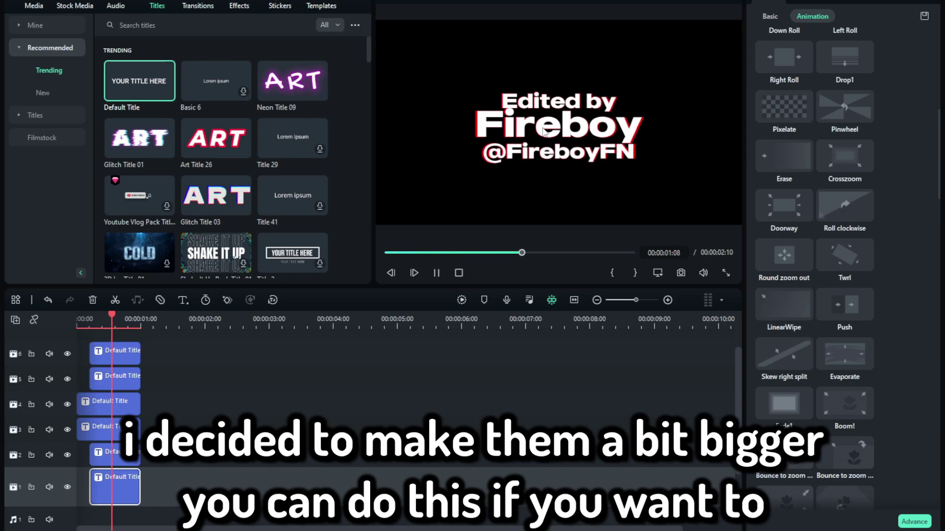
Copy the white Fireboy title and paste it into the empty stretch of track 1 at 00:00:03:11.
left_click(123, 402)
left_click(106, 323)
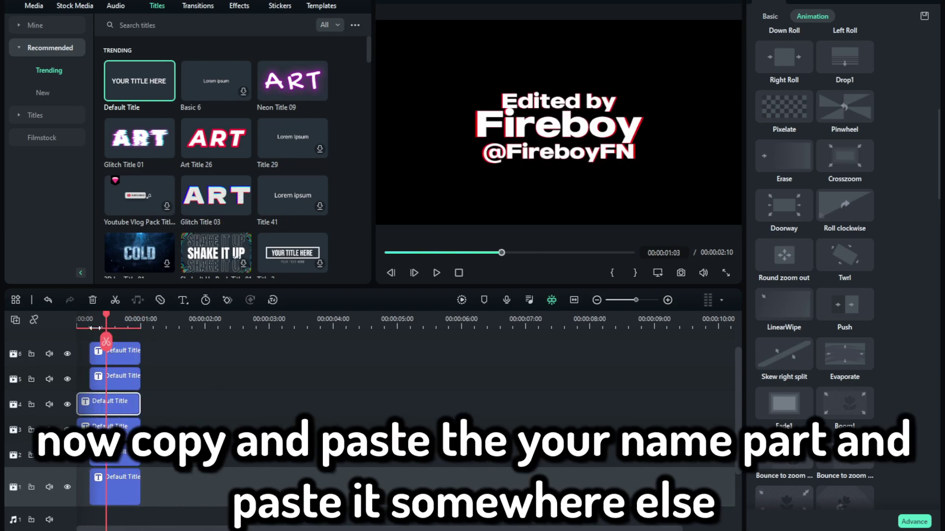
key("ctrl+c")
left_click(168, 367)
key("ctrl+v")
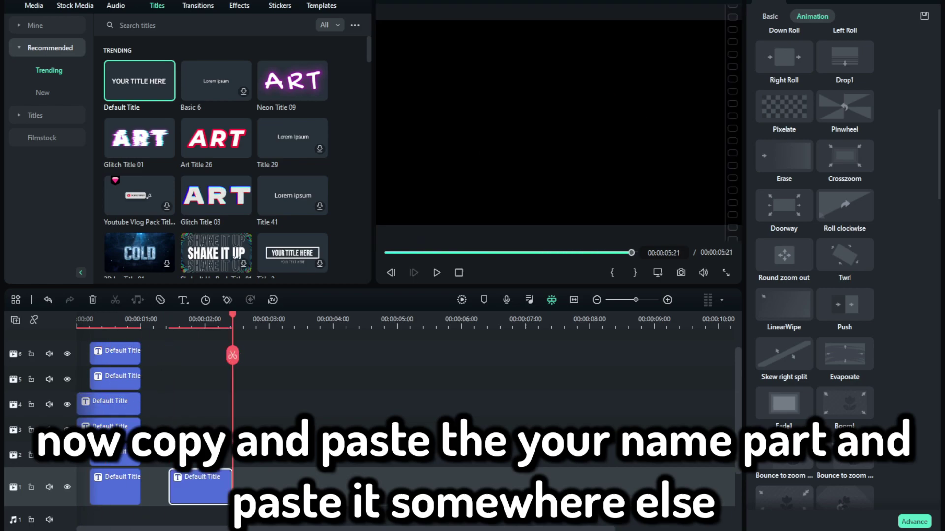
left_click_drag(233, 357, 201, 361)
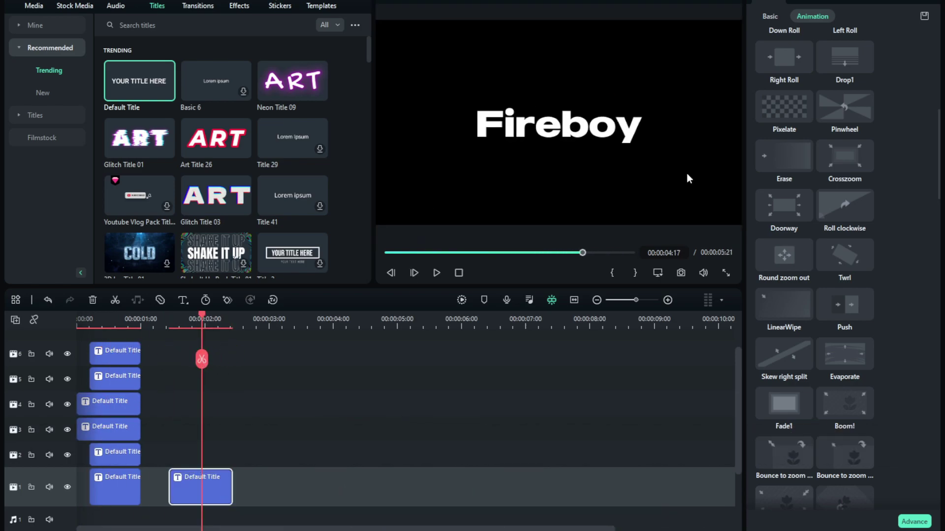
Change the pasted Fireboy title's text color to red using a custom color.
left_click(782, 16)
left_click(869, 113)
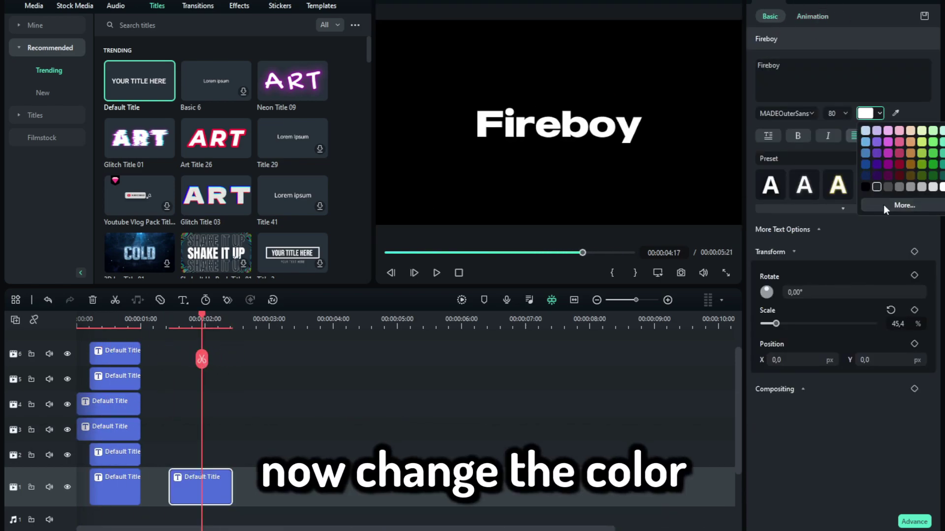
left_click(885, 204)
left_click_drag(541, 187, 417, 108)
left_click(544, 343)
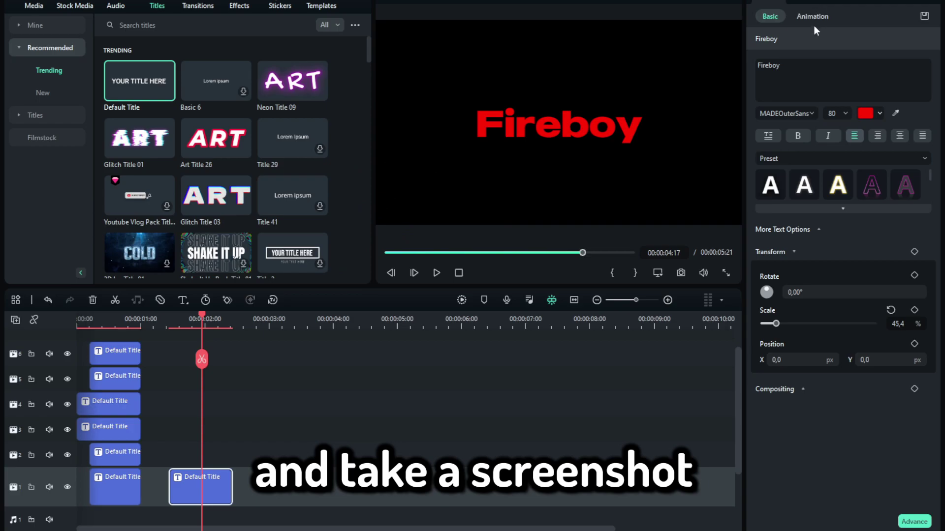
Take a snapshot of the red Fireboy frame and delete the pasted Fireboy title from the timeline.
left_click(680, 272)
left_click(527, 261)
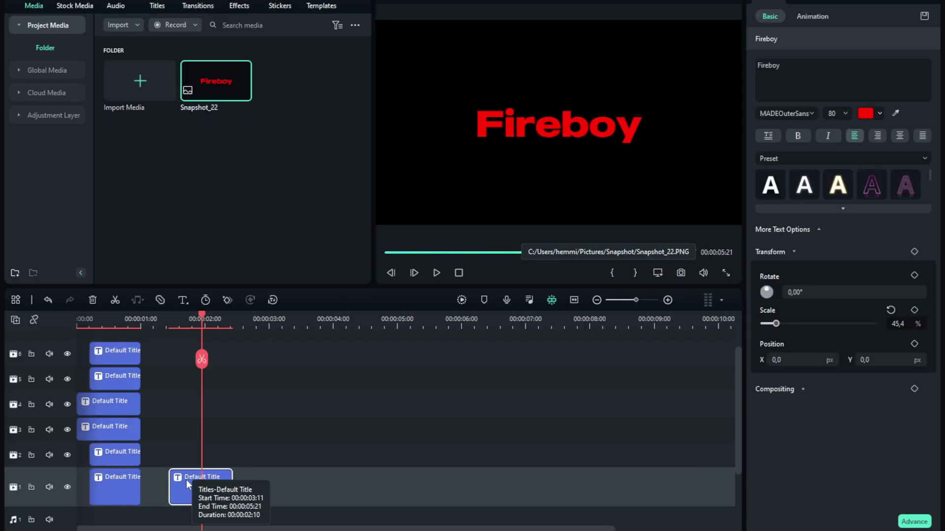
key("Delete")
scroll(180, 403, "up", 2)
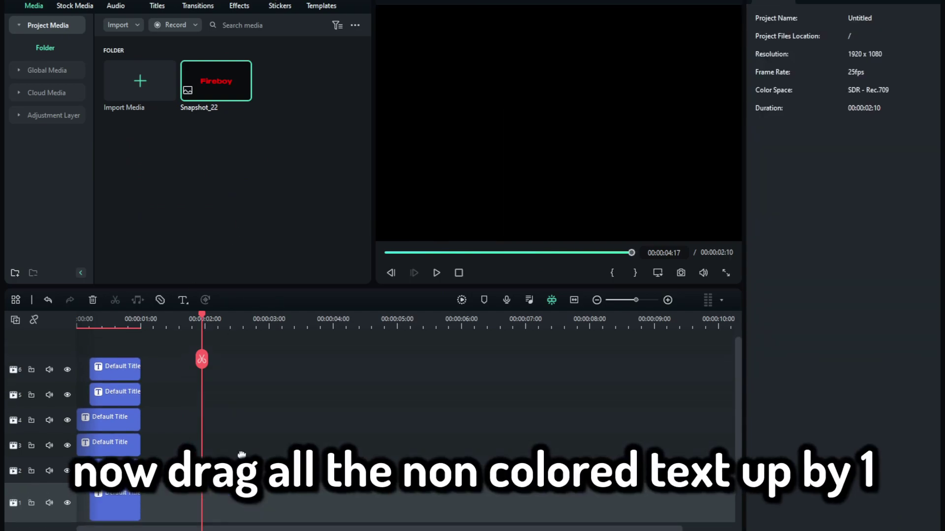
Move the white titles up one track and place Snapshot_22 on the freed video track 4.
left_click_drag(170, 432, 110, 354)
left_click_drag(226, 86, 94, 460)
left_click_drag(202, 373, 117, 374)
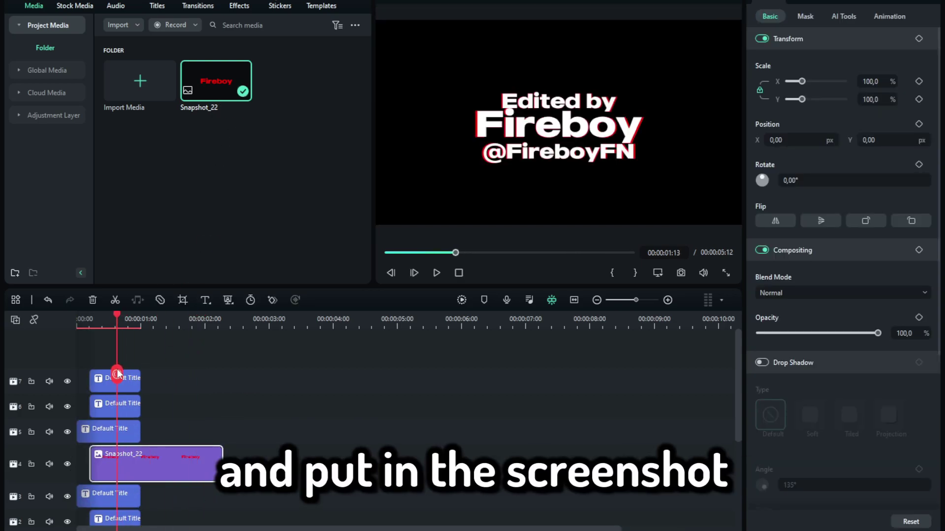
Trim the Snapshot_22 clip to start at 00:00:00:20 and end shortly before the titles do.
left_click_drag(222, 464, 128, 466)
left_click_drag(130, 374, 99, 379)
left_click_drag(90, 465, 93, 465)
key("space")
left_click_drag(116, 377, 97, 393)
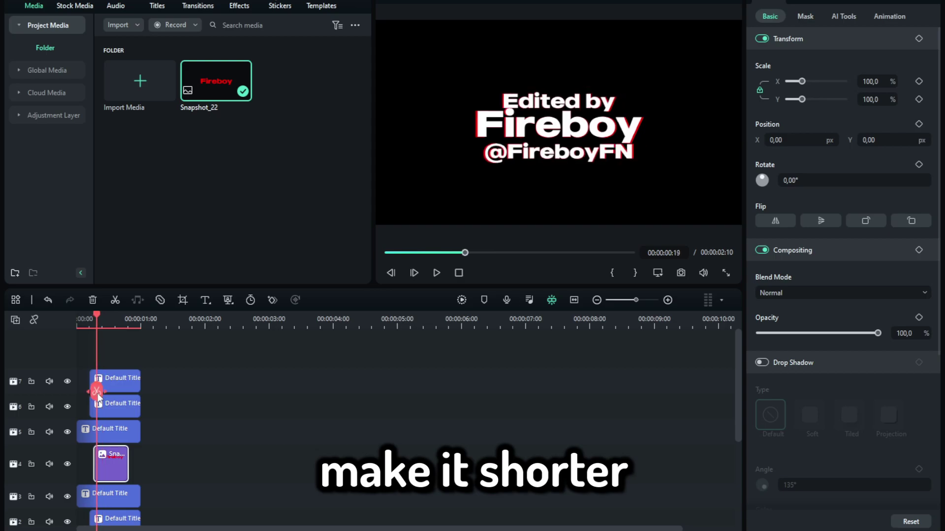
left_click_drag(96, 465, 99, 465)
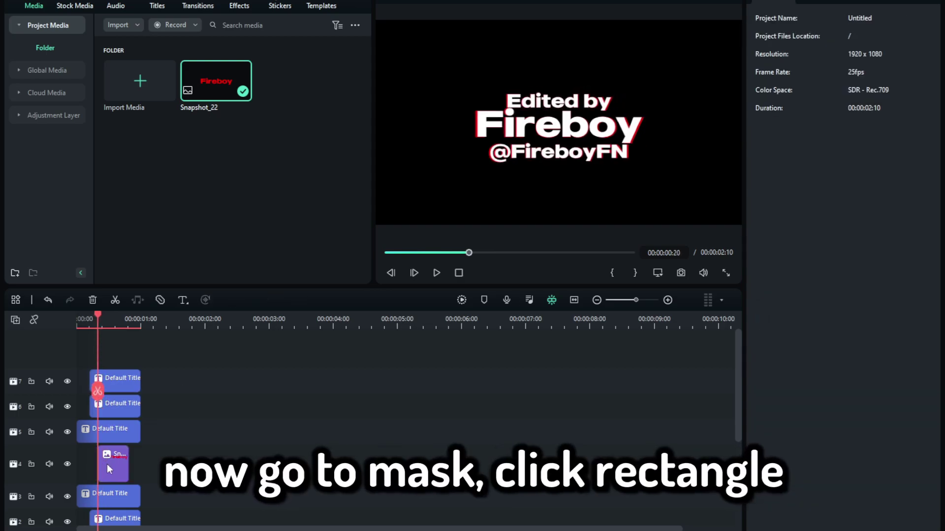
Add a rectangle mask about 13.5% wide to Snapshot_22 and move the clip to track 8 above all titles.
left_click(817, 16)
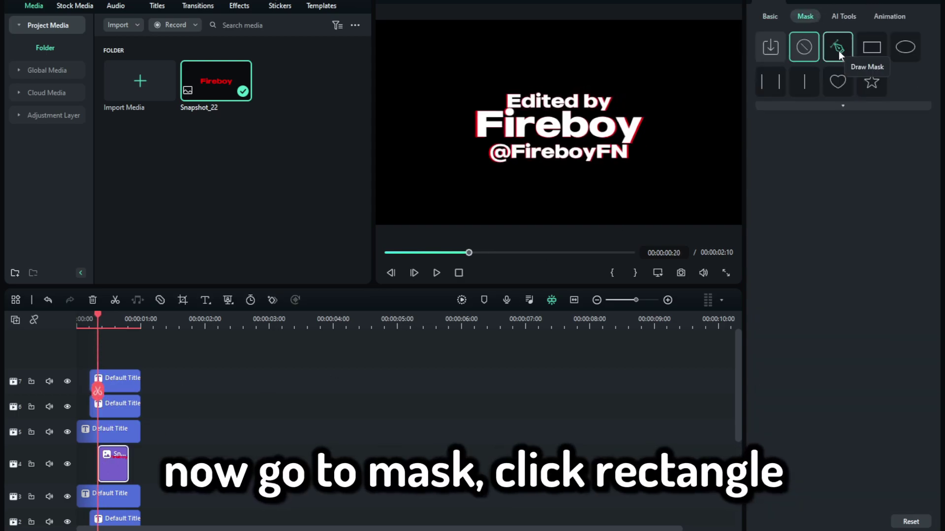
left_click(871, 48)
left_click_drag(638, 123, 580, 125)
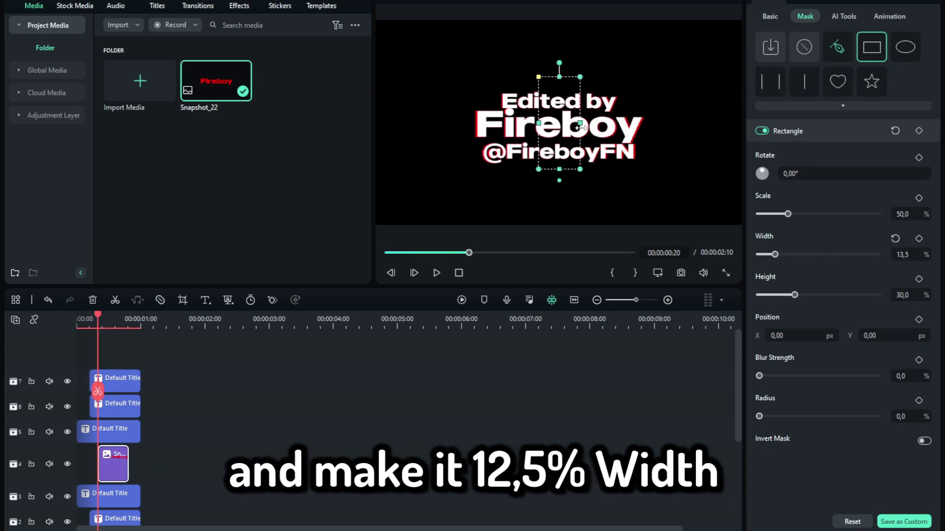
left_click_drag(109, 473, 115, 392)
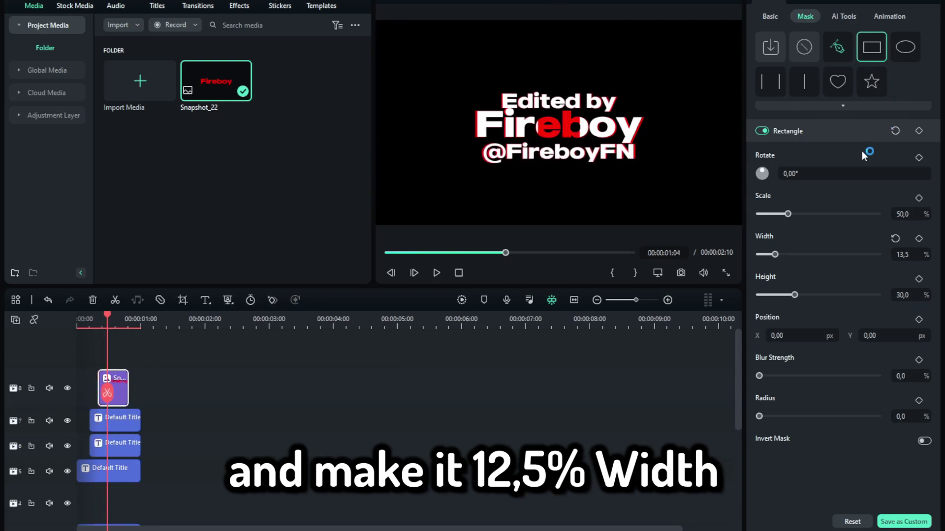
left_click(566, 119)
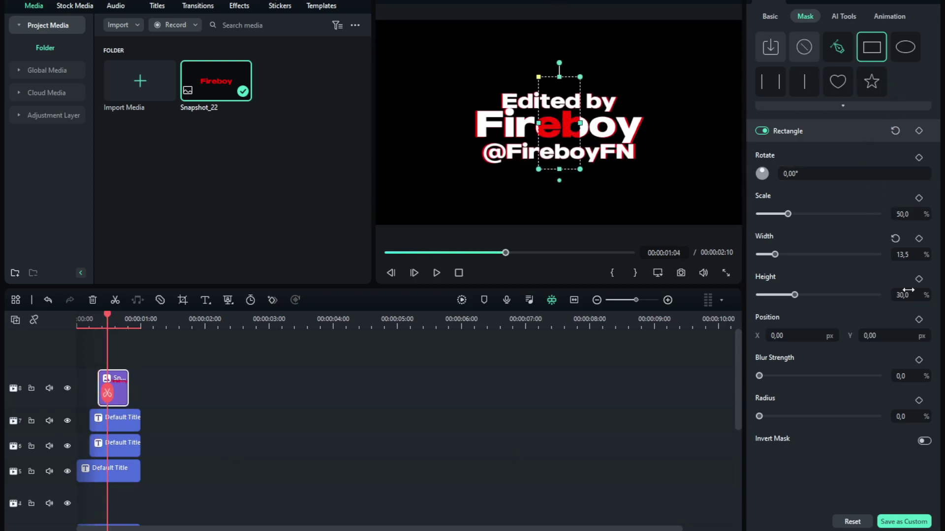
Set the Snapshot_22 rectangle mask's width to 12.5%.
left_click(899, 254)
type("12,5")
key("Return")
Rotate the rectangle mask to 40° and move it left of the Fireboy text, to about X -636 px.
left_click(810, 170)
type("40")
key("Return")
left_click_drag(552, 135, 524, 135)
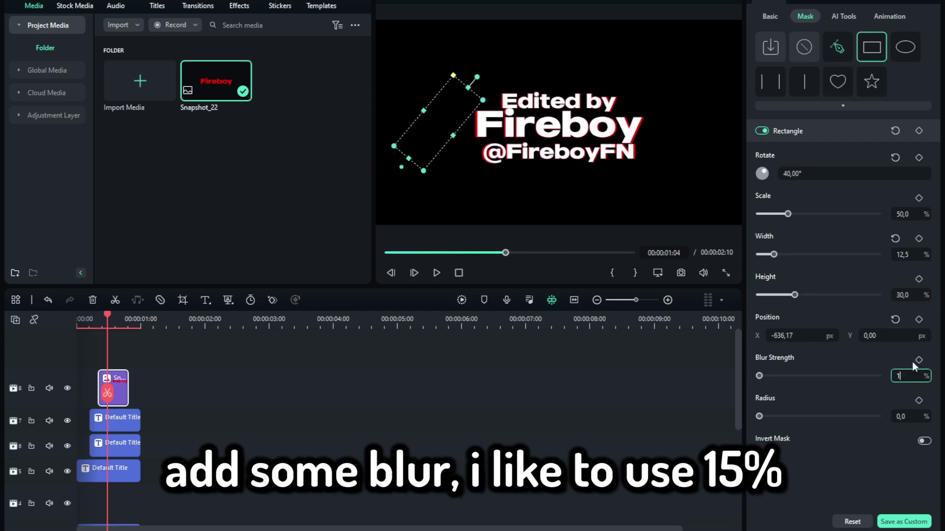
Set the rectangle mask's blur strength to 15% and move the mask slightly farther left, to about X -669 px.
type("5")
key("Return")
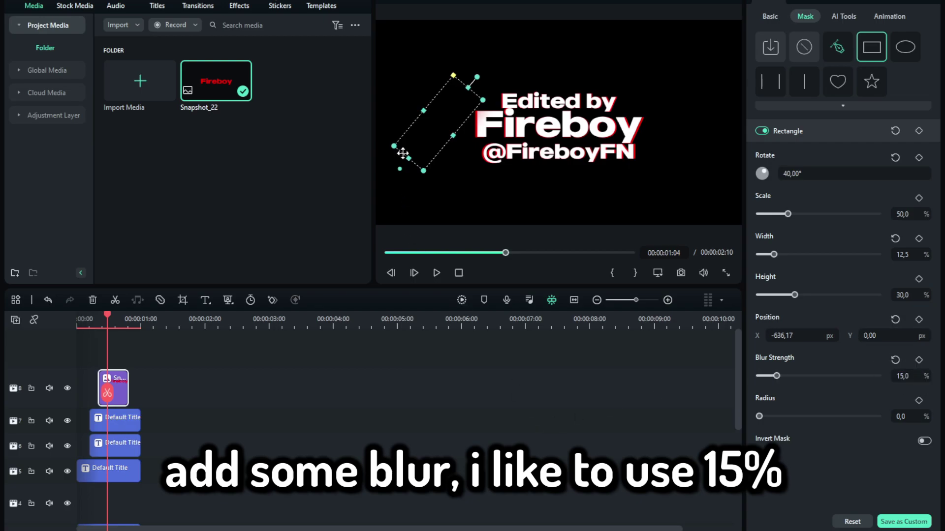
left_click_drag(417, 131, 411, 132)
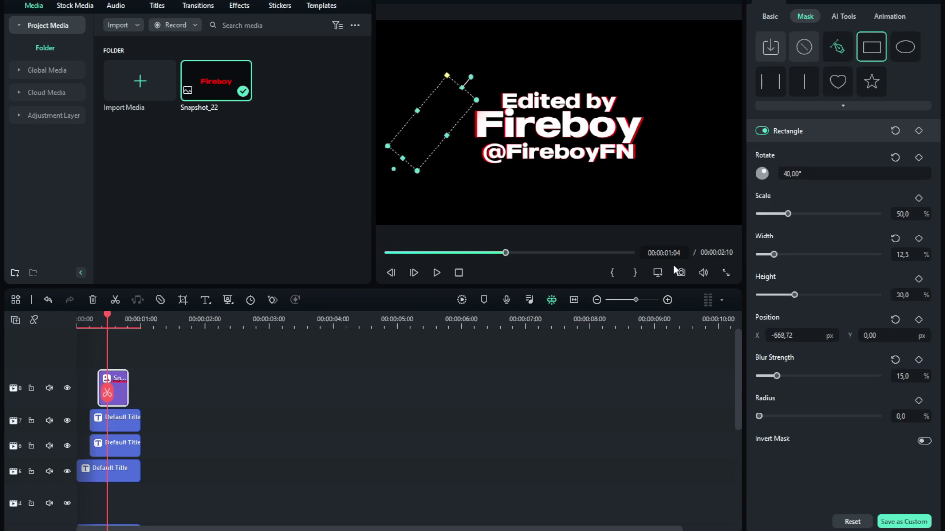
Add a mask position keyframe at the start of the Snapshot_22 clip, at 00:00:00:20.
left_click_drag(107, 406, 96, 409)
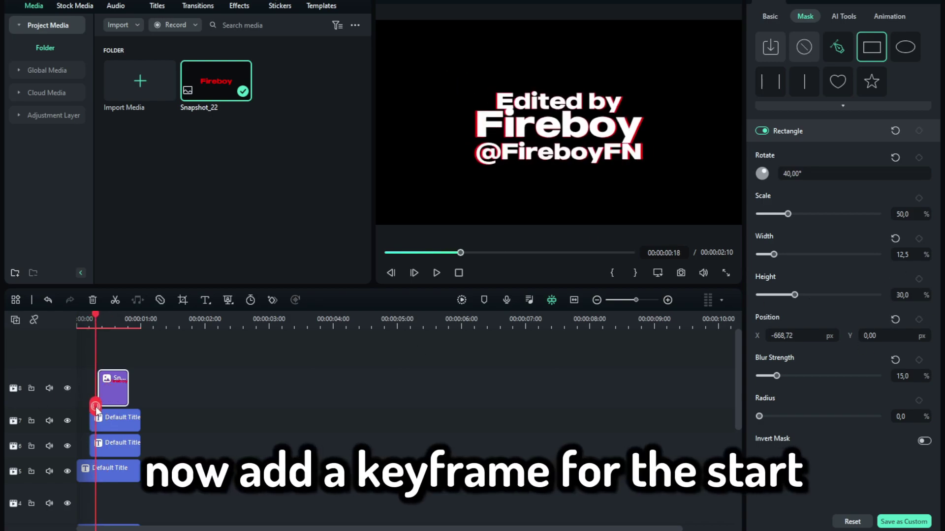
key("Right")
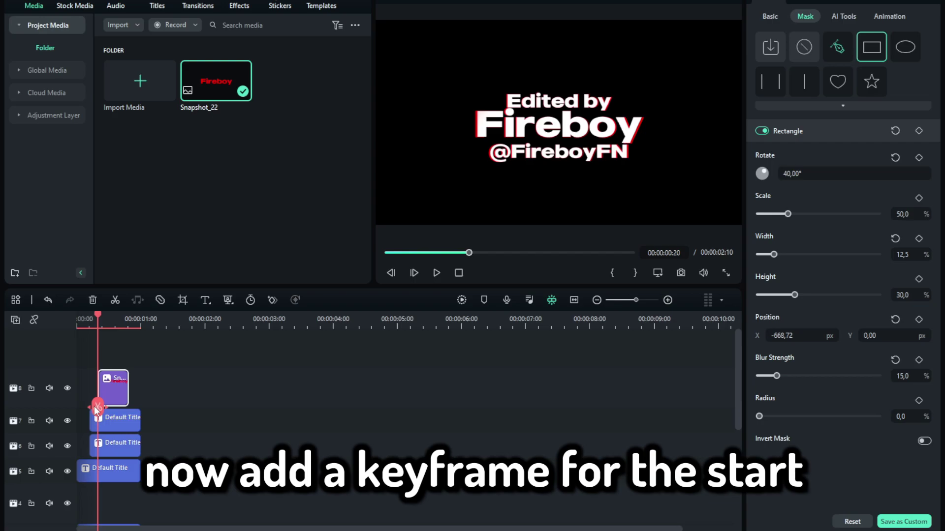
left_click(919, 320)
At 00:00:01:20, move the mask past the right end of the Fireboy text to about X 604 px, keyframing its position.
key("space")
key("space")
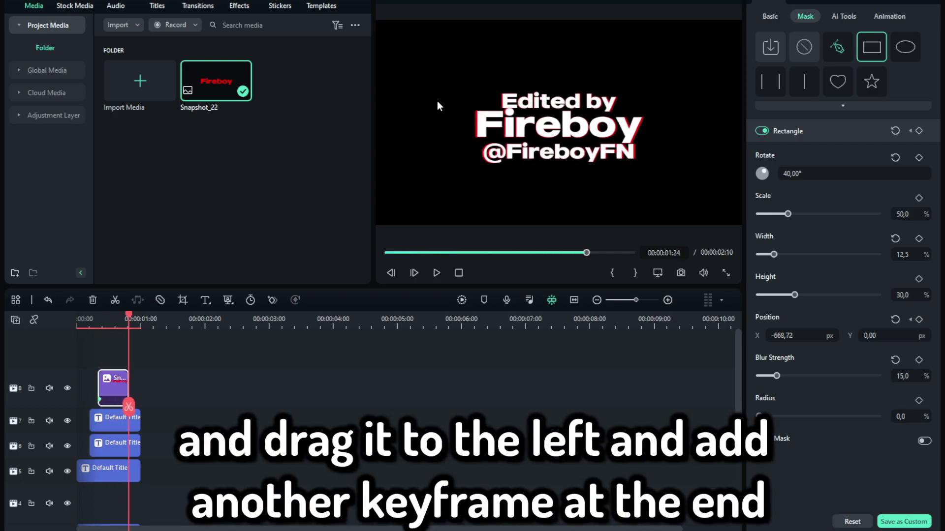
left_click(274, 344)
left_click(114, 381)
key("Left")
key("Left")
key("Left")
key("Left")
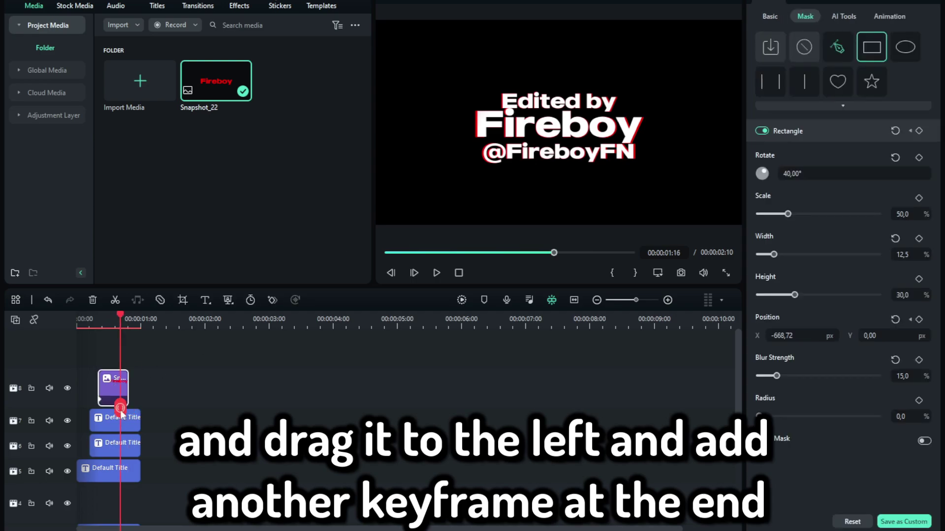
left_click_drag(442, 113, 461, 103)
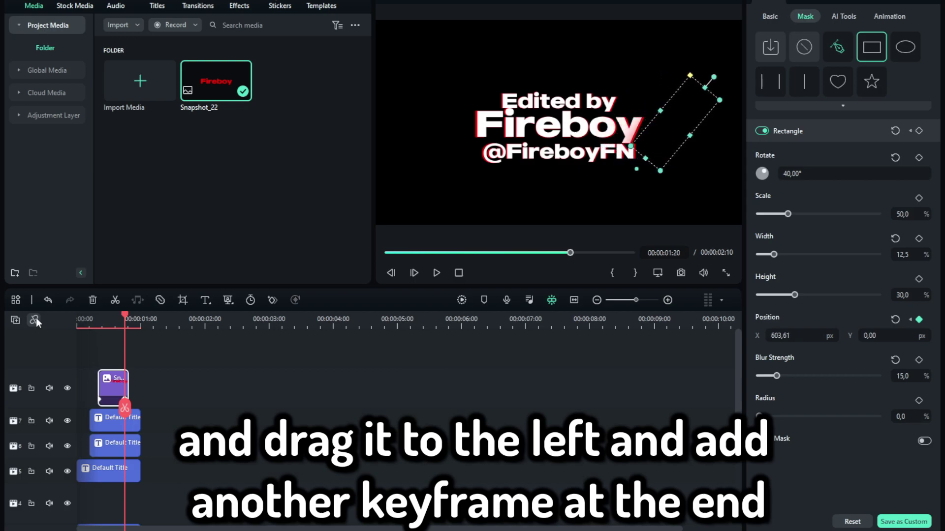
Play back the mask sweep across the Fireboy name from the start of the Snapshot_22 clip.
left_click_drag(131, 409, 97, 421)
key("space")
left_click(85, 416)
Search the effects for "hue" and apply Hue Shift to the Snapshot_22 clip.
left_click(118, 391)
scroll(102, 423, "up", 3)
key("Left")
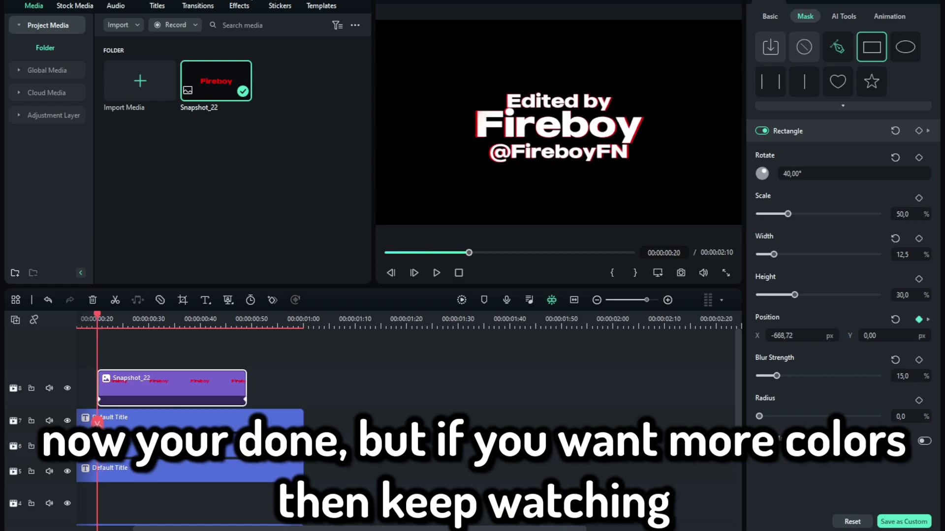
left_click(239, 5)
left_click(175, 30)
type("hue")
key("Return")
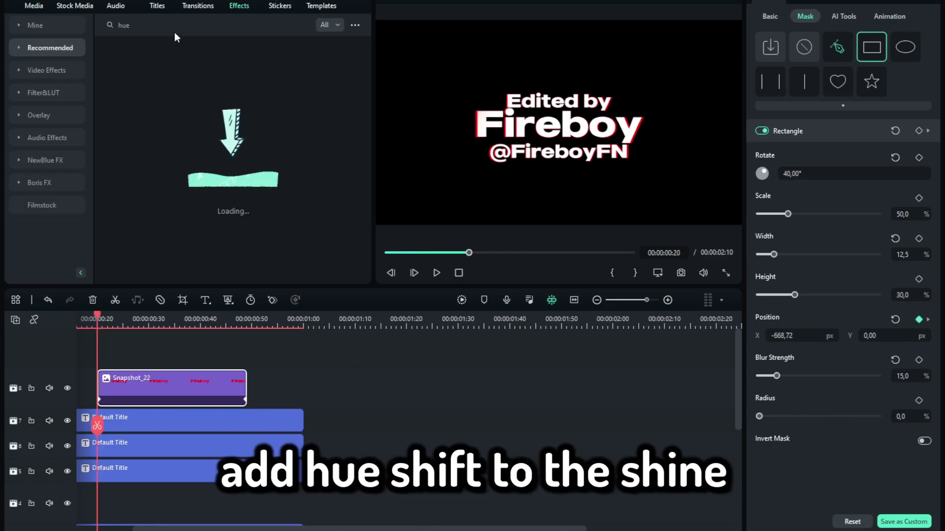
left_click_drag(140, 72, 157, 384)
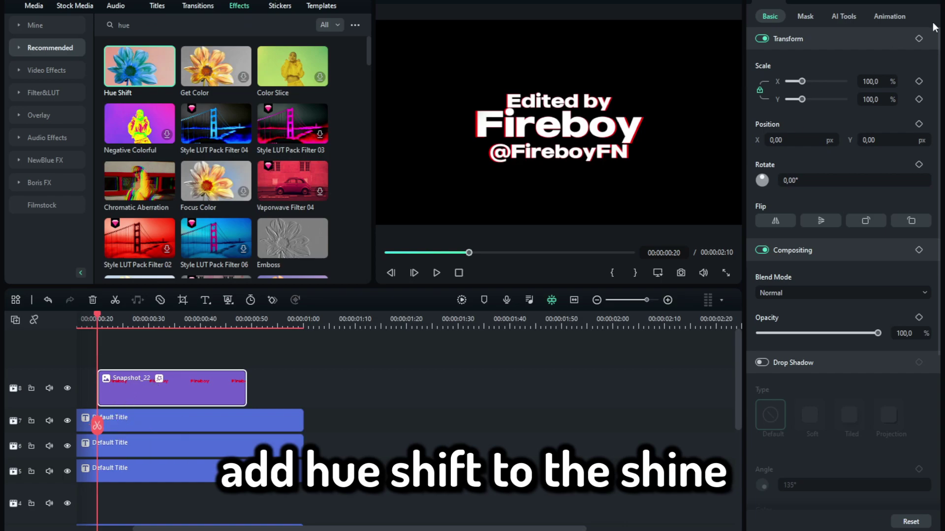
Add a Hue keyframe of 50 to Snapshot_22's Hue Shift effect at the clip's start.
left_click(854, 4)
left_click(918, 44)
left_click(914, 59)
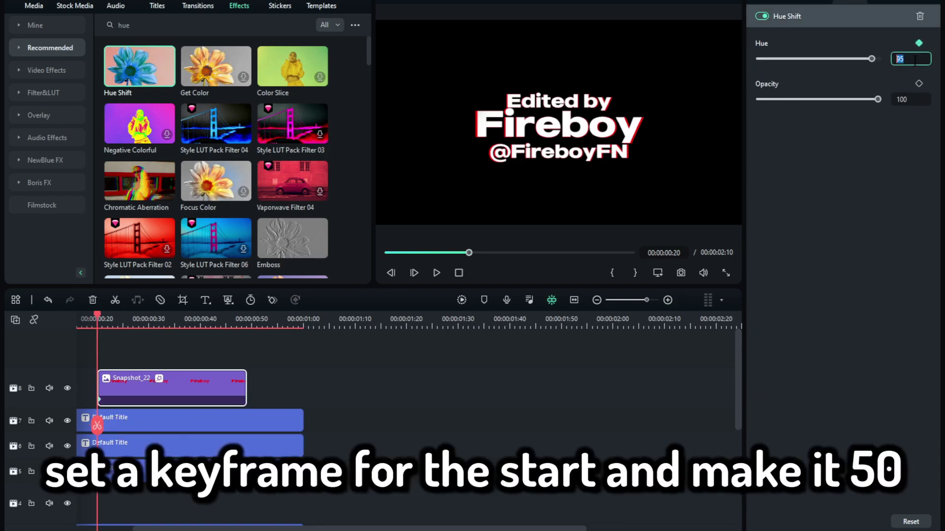
type("50")
key("Return")
Add a second Hue keyframe of 20 to Snapshot_22 and move that keyframe to the clip's end.
left_click_drag(97, 451, 190, 451)
left_click(918, 44)
left_click_drag(817, 58, 793, 58)
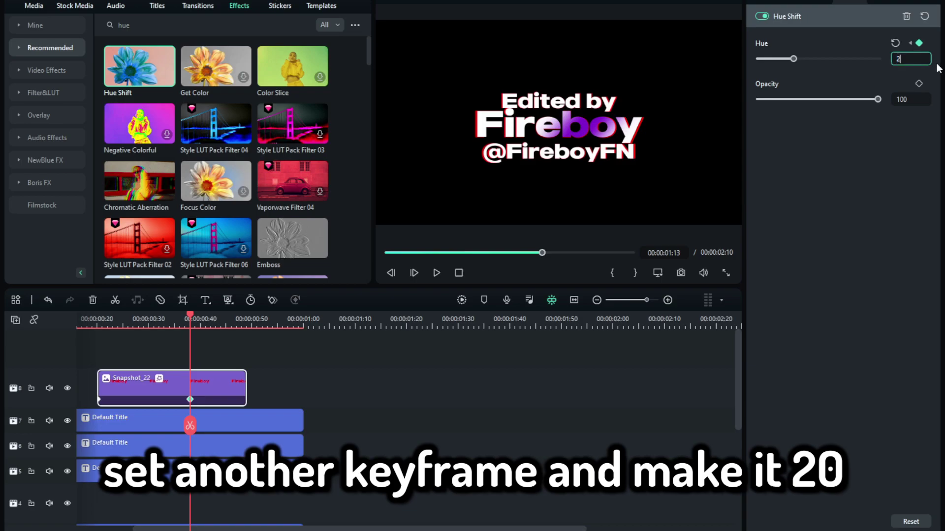
key("Return")
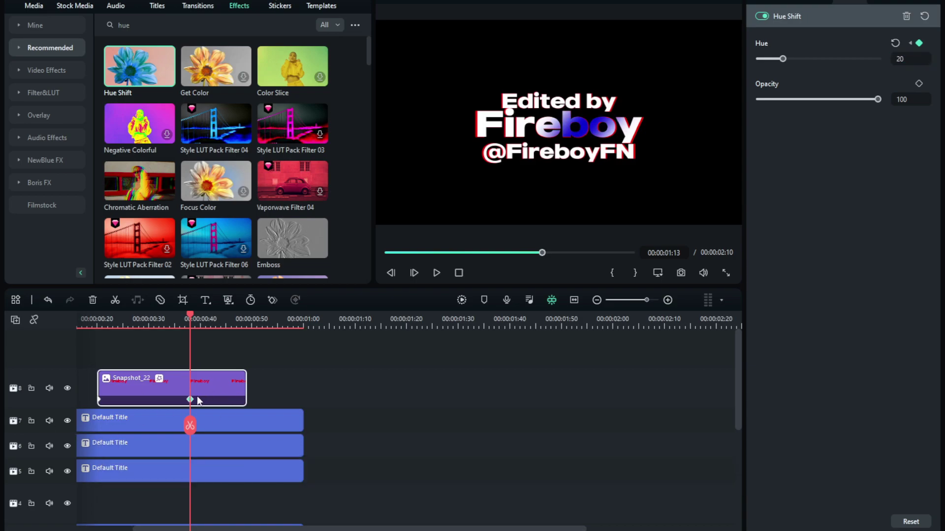
left_click_drag(193, 404, 244, 400)
scroll(306, 336, "down", 3)
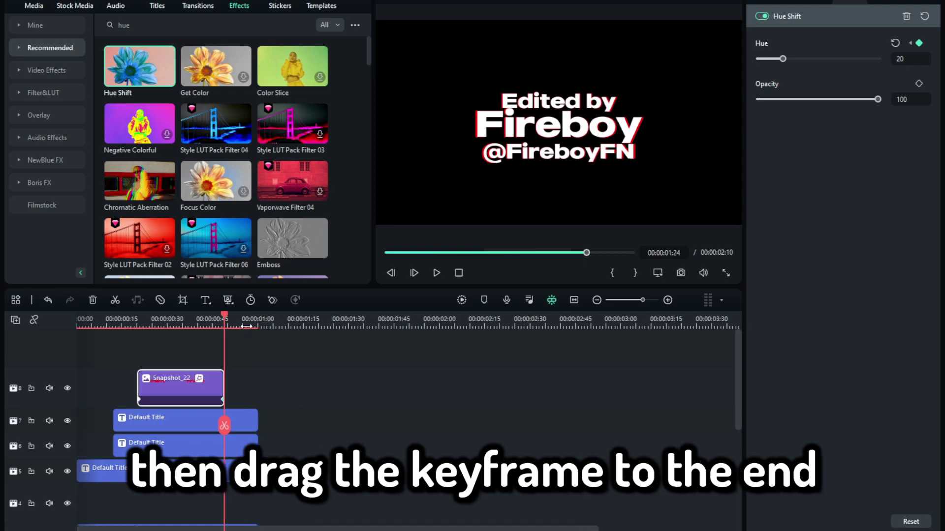
Place a Hue Shift effect on track 4 starting with the Snapshot_22 clip and split it where that clip ends.
scroll(293, 360, "down", 2)
left_click(127, 318)
mouse_move(126, 421)
left_mouse_down()
mouse_move(167, 424)
mouse_move(118, 423)
left_mouse_up()
left_click_drag(167, 56, 179, 427)
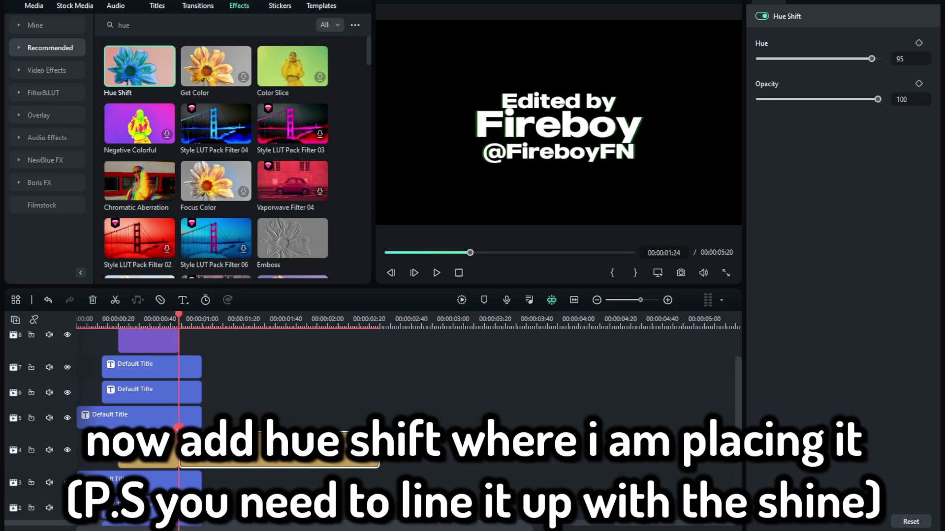
Trim the second Hue Shift segment on track 4 to end with the titles at 00:00:02:10.
key("Right")
key("Right")
key("Right")
key("Right")
key("Right")
key("Right")
key("Right")
key("Right")
key("Right")
key("Right")
key("Right")
key("alt+bracketright")
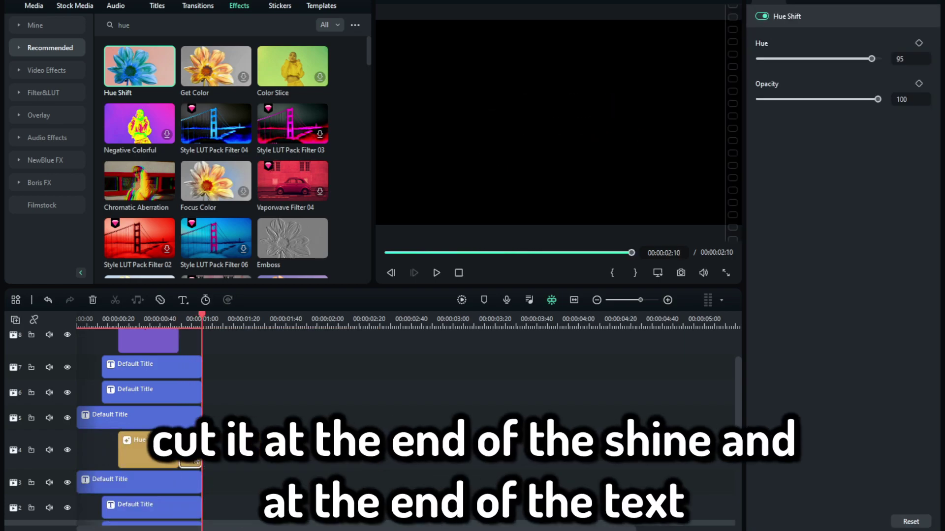
Set the Hue of the last Hue Shift segment on track 4 to 20, without a keyframe.
type("20")
key("Return")
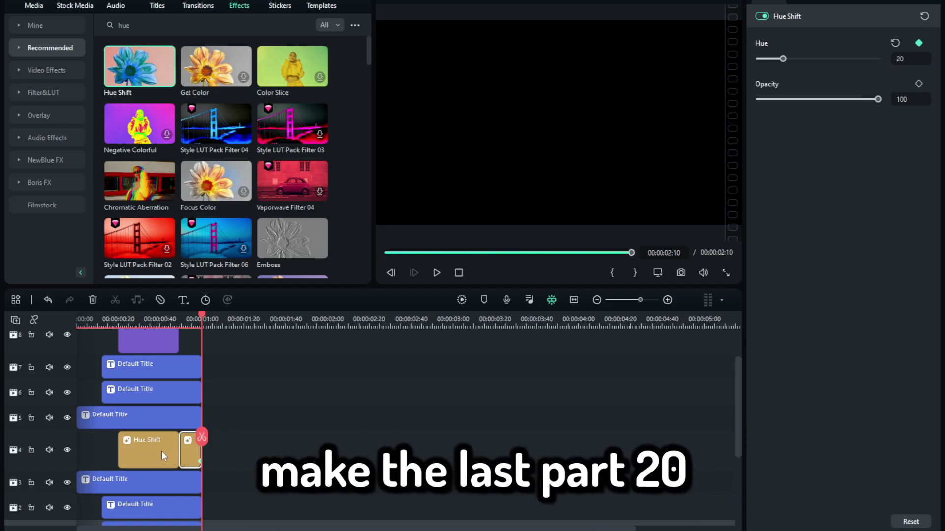
left_click(195, 464)
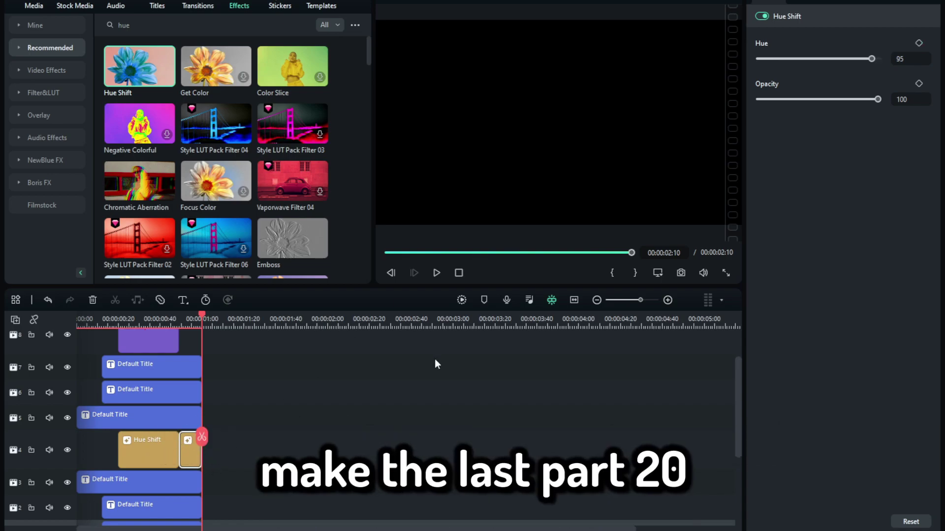
key("Return")
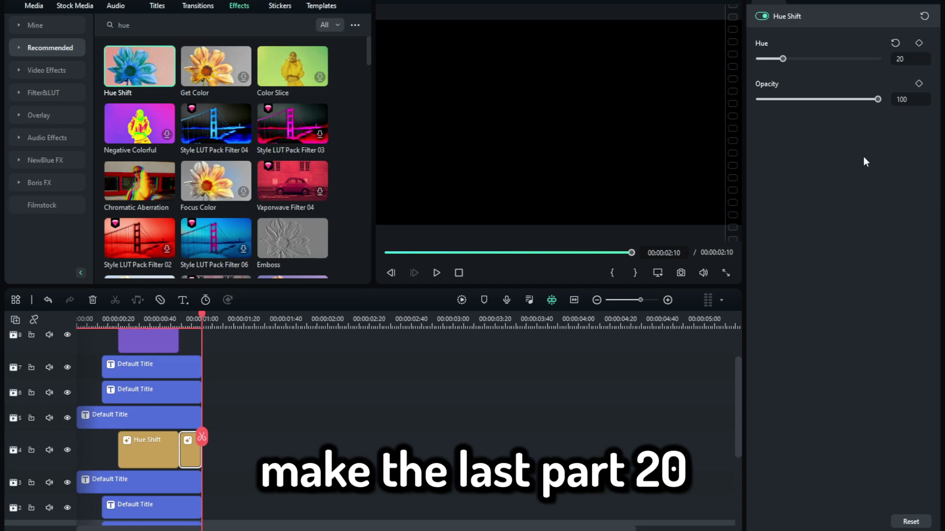
Add a Hue keyframe of 50 at the start of the first Hue Shift segment, at 00:00:00:20.
left_click(147, 460)
key("Up")
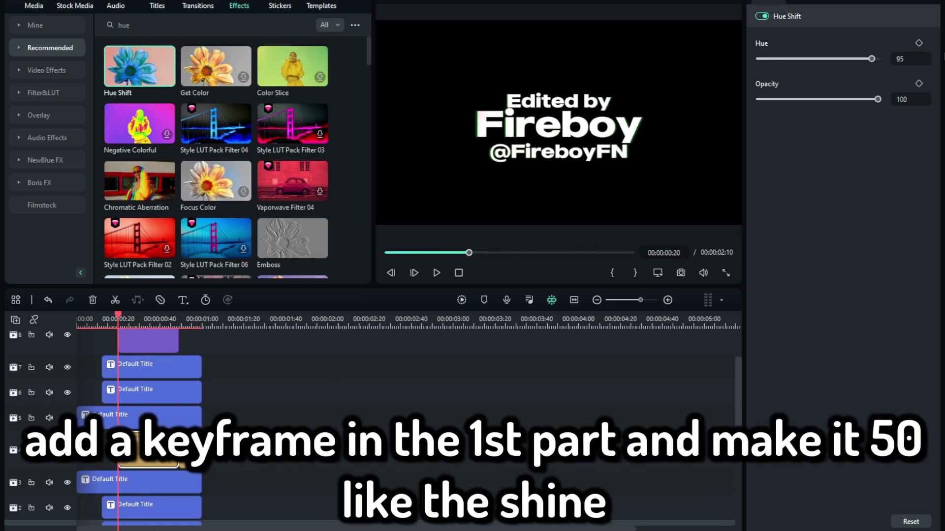
type("50")
key("Return")
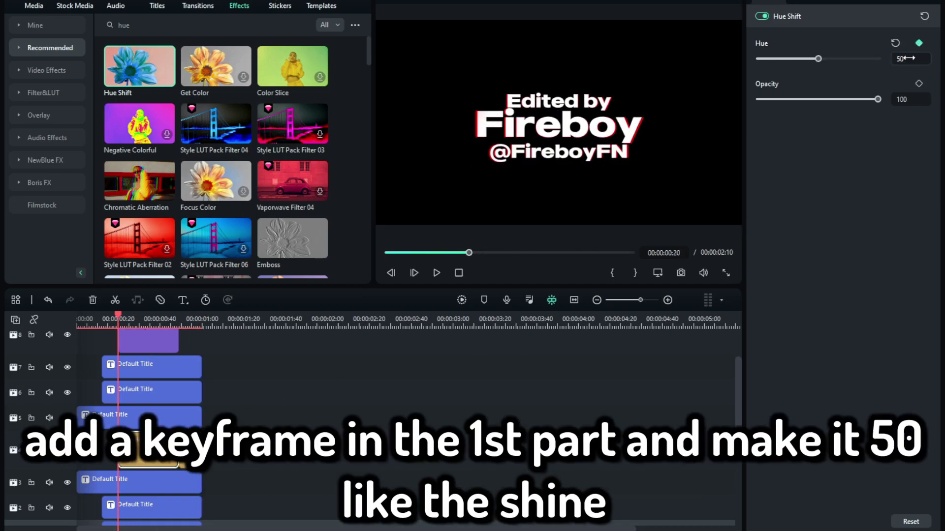
Add a Hue keyframe of 20 at the end of the first Hue Shift segment and play back the color change.
key("Down")
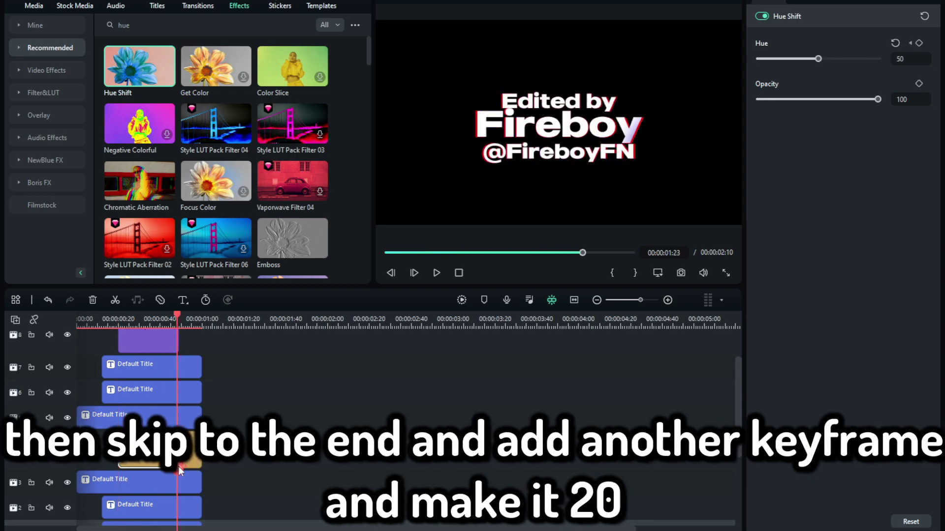
key("Right")
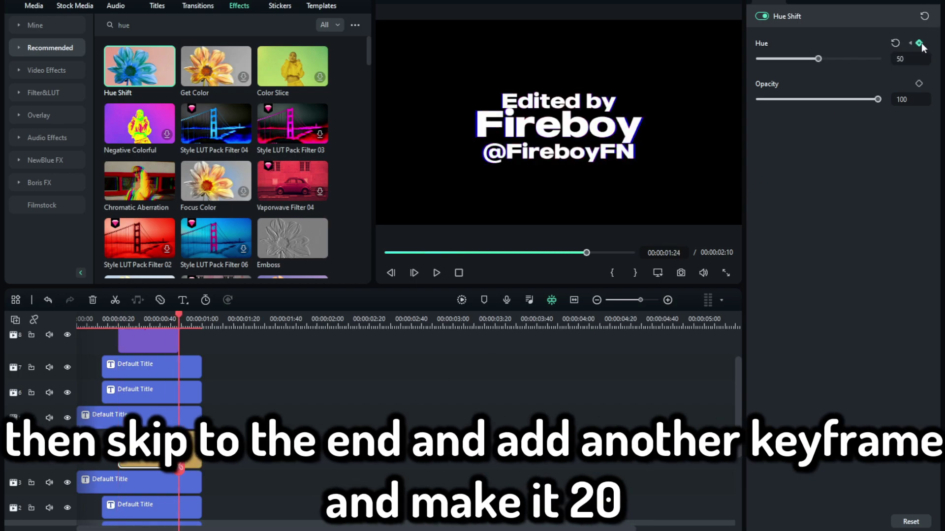
left_click(905, 62)
type("20")
key("Return")
left_click_drag(179, 472, 113, 474)
key("space")
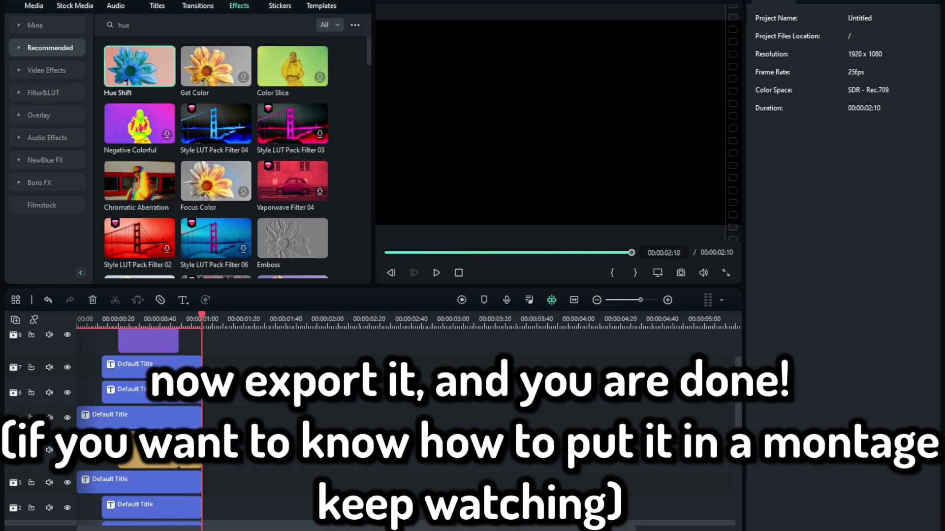
Open the export settings for the intro and set the frame rate to 60 fps.
key("ctrl+e")
left_click(541, 237)
left_click(560, 383)
Name the MP4 export "sub & like pls" and export the intro.
left_click_drag(544, 119, 401, 131)
key("BackSpace")
type("ident")
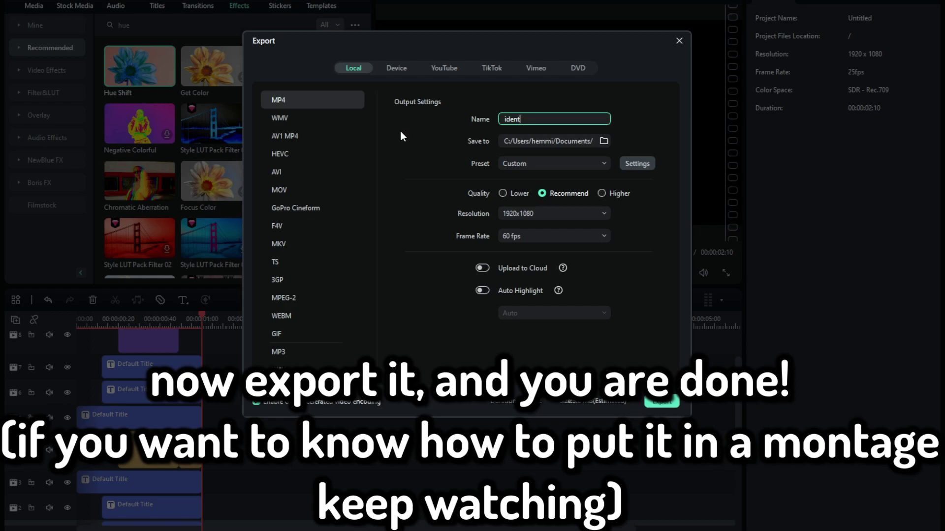
key("BackSpace")
key("BackSpace")
key("BackSpace")
key("BackSpace")
key("BackSpace")
type("sub & like pls")
key("BackSpace")
type("s")
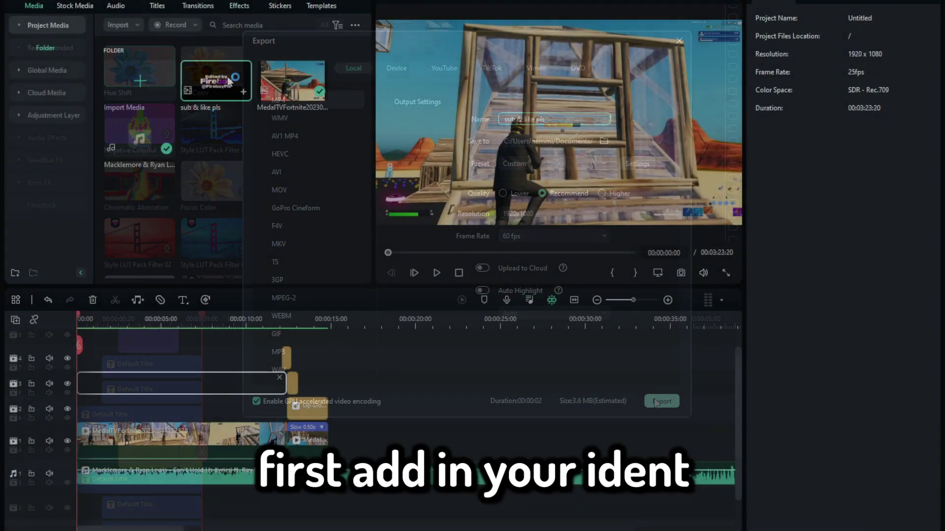
Place the "sub & like pls" clip at the start of the montage on track 3 with the Screen blend mode.
left_click_drag(56, 362, 64, 405)
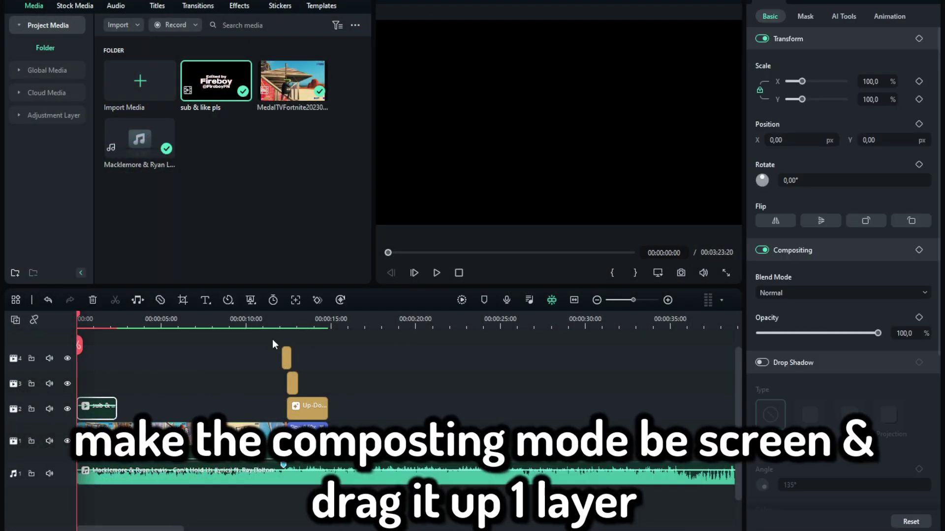
left_click(860, 292)
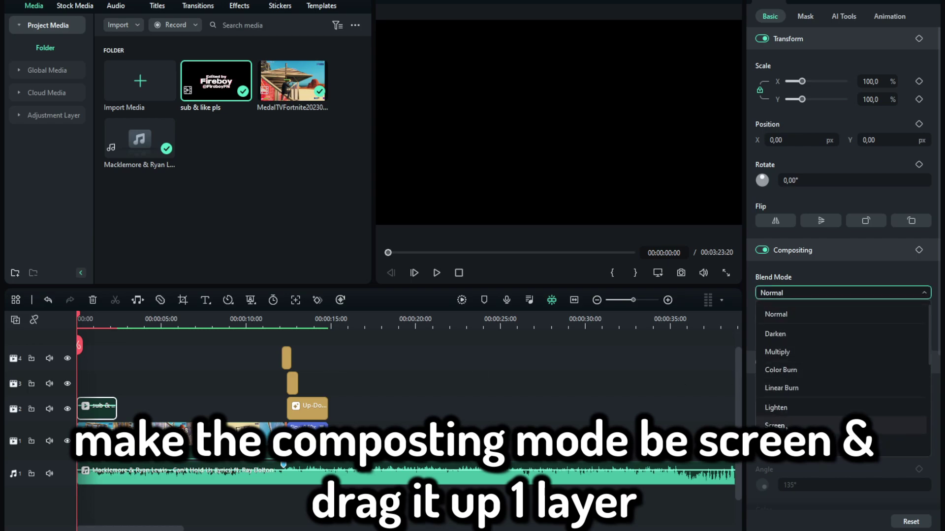
left_click(812, 425)
left_click_drag(101, 418, 102, 392)
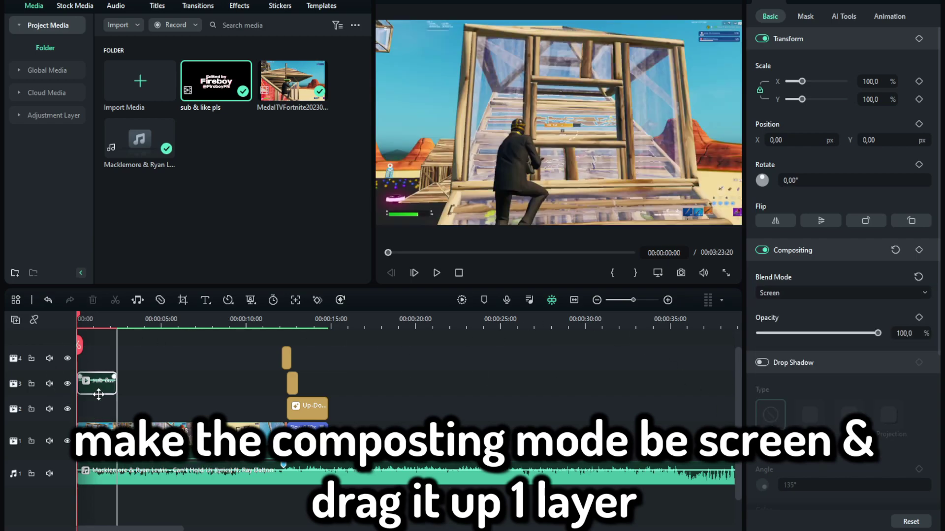
Add the Black solid color from the stock media on track 2 under the ident, ending at about 00:00:03:07.
left_click(73, 5)
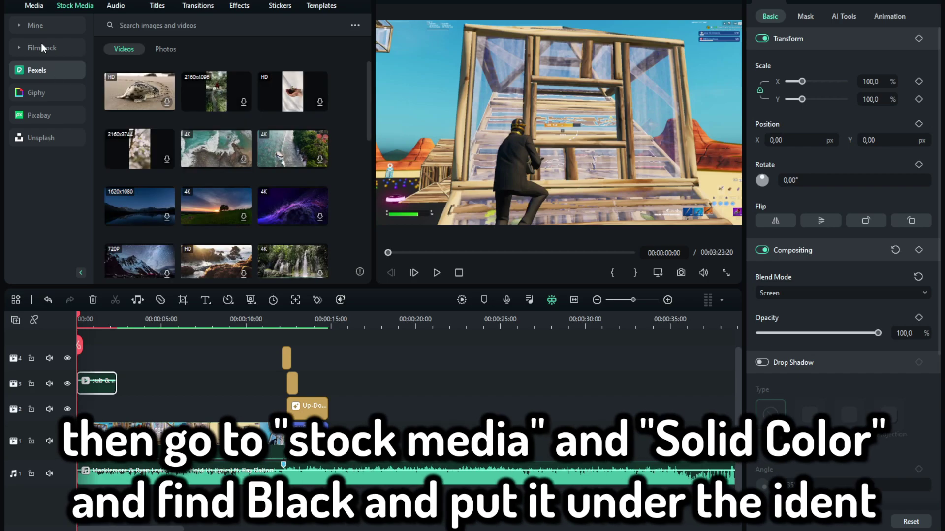
left_click(40, 43)
left_click(44, 92)
left_click_drag(228, 206, 131, 410)
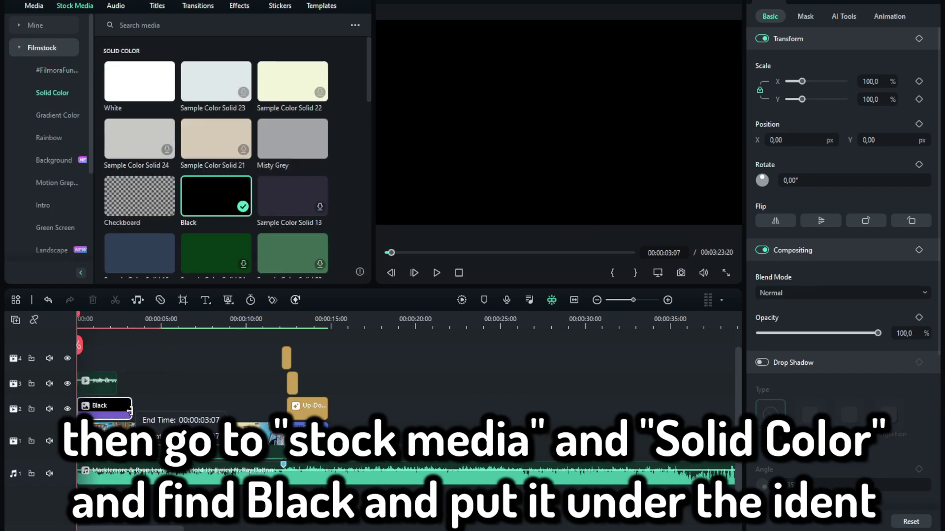
Add an opacity keyframe of 90% at the start of the Black clip.
left_click(918, 318)
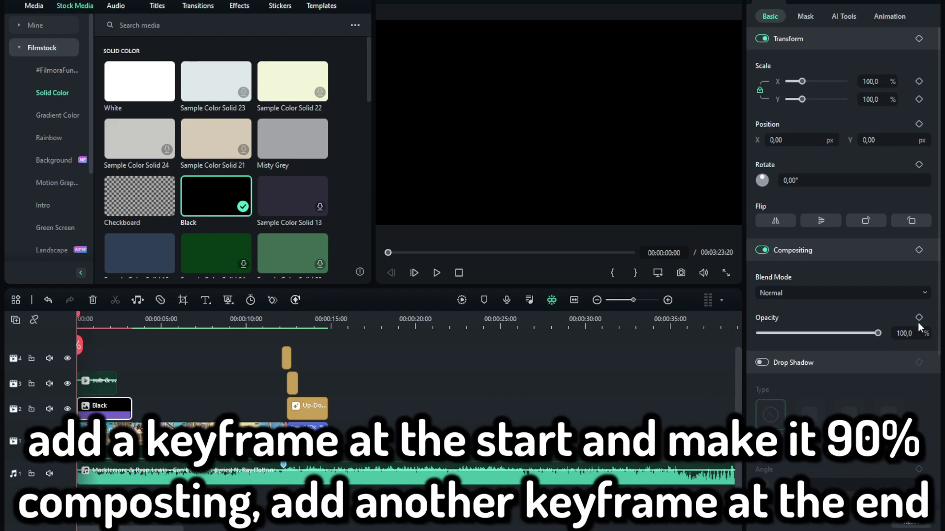
left_click(919, 317)
double_click(904, 333)
type("90")
key("Return")
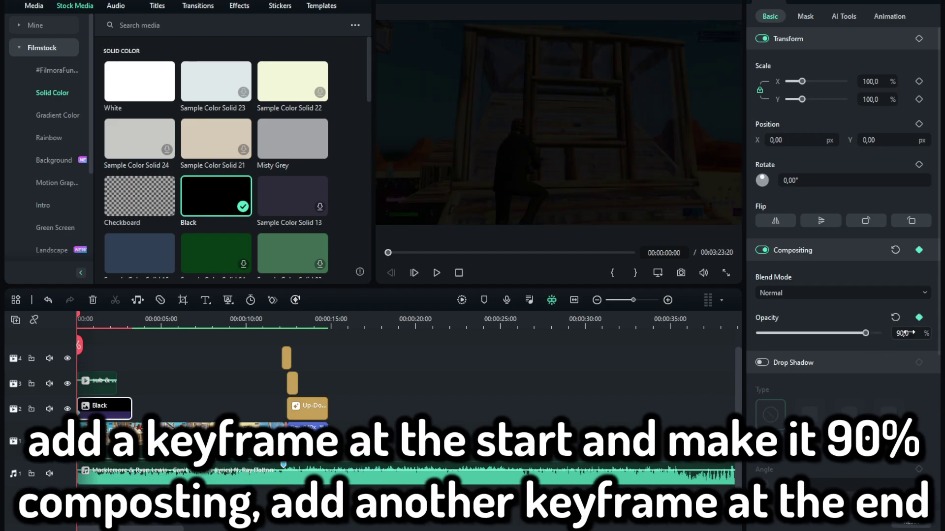
Keyframe the Black clip's opacity at 90% where the ident ends, at 00:00:02:10, and at 0% at 00:00:03:06.
left_click_drag(79, 345, 117, 344)
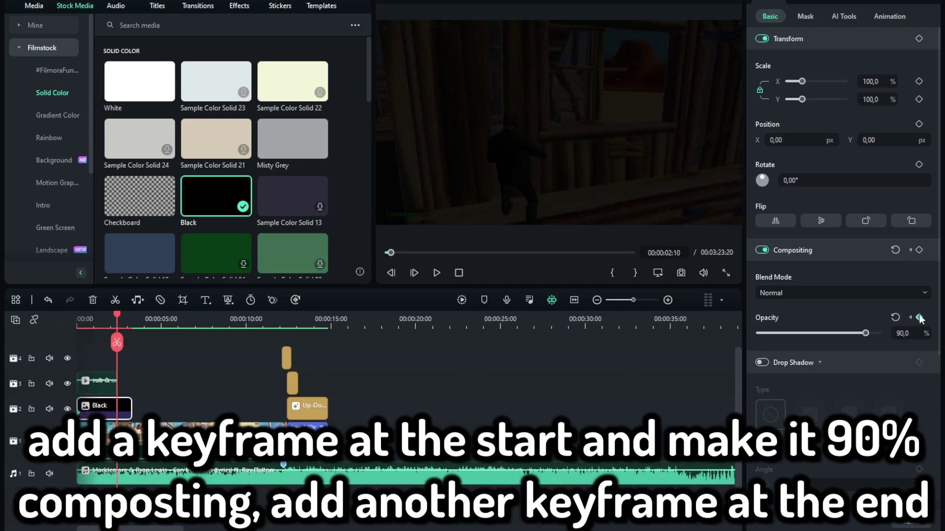
key("space")
key("space")
left_click_drag(865, 333, 316, 337)
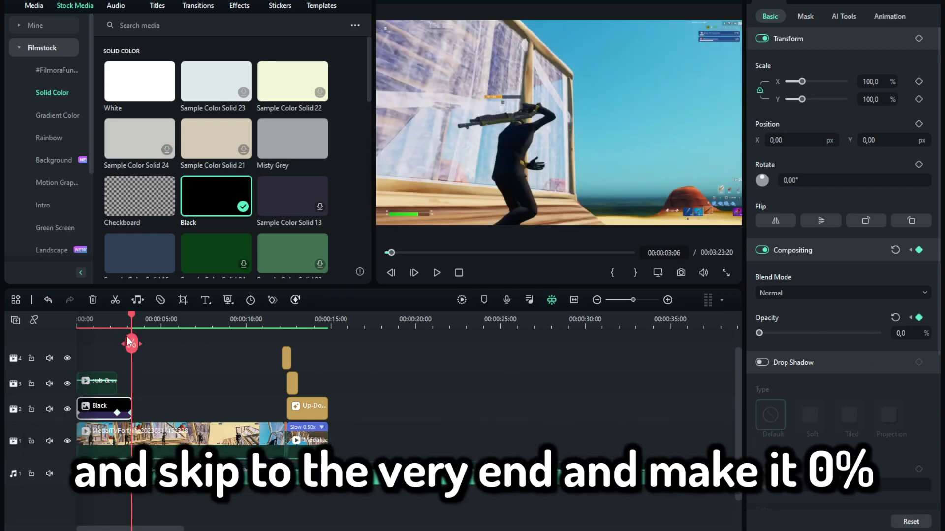
Split the music track where the ident ends, at 00:00:02:10.
key("Home")
left_click(118, 474)
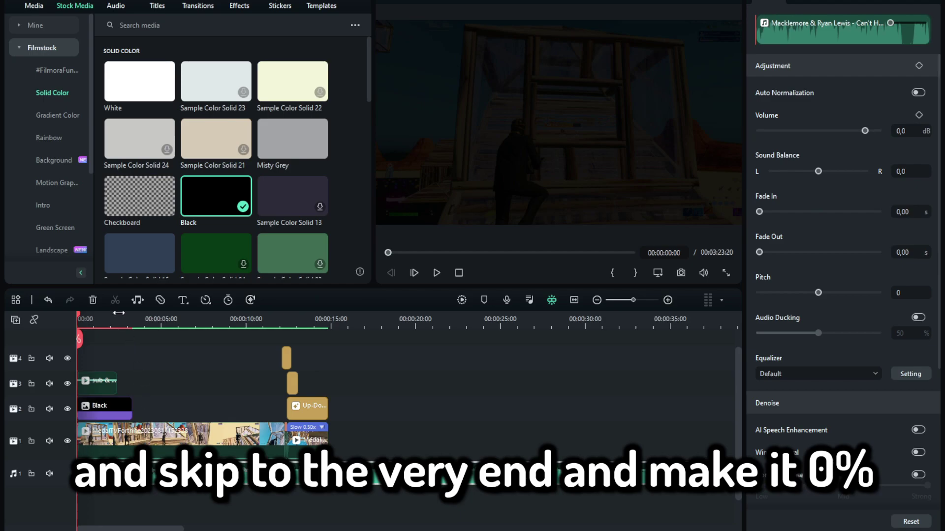
left_click(117, 318)
scroll(295, 354, "up", 4)
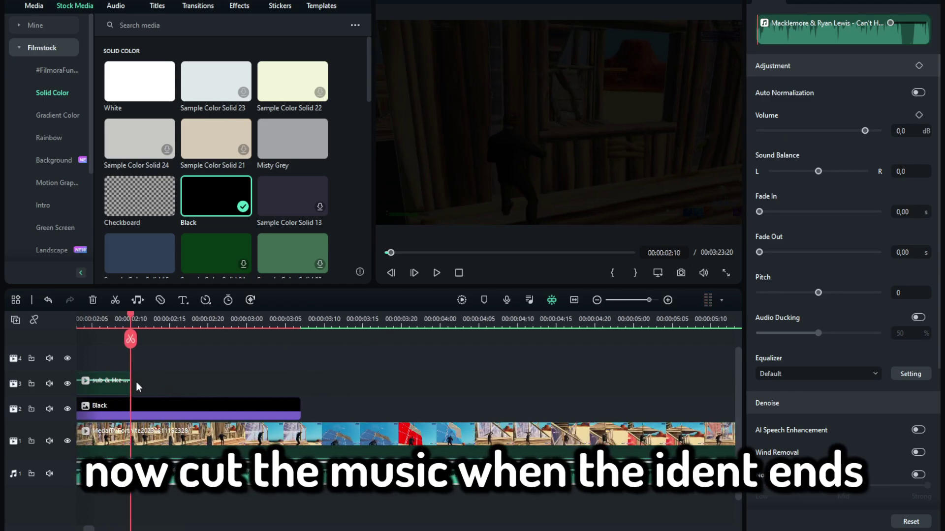
scroll(185, 413, "down", 2)
left_click(162, 340)
Set the equalizer of the first music segment, under the ident, to Low Bass.
left_click(155, 439)
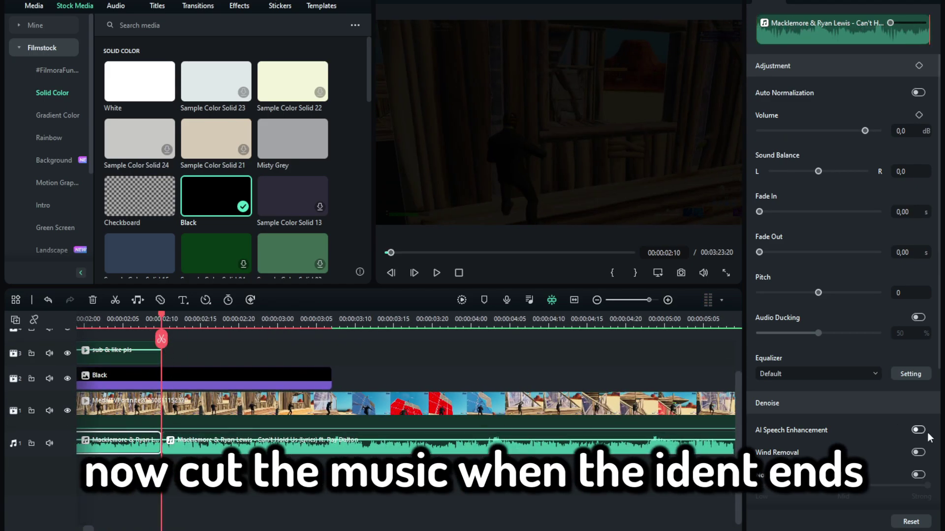
left_click(829, 378)
scroll(802, 236, "up", 3)
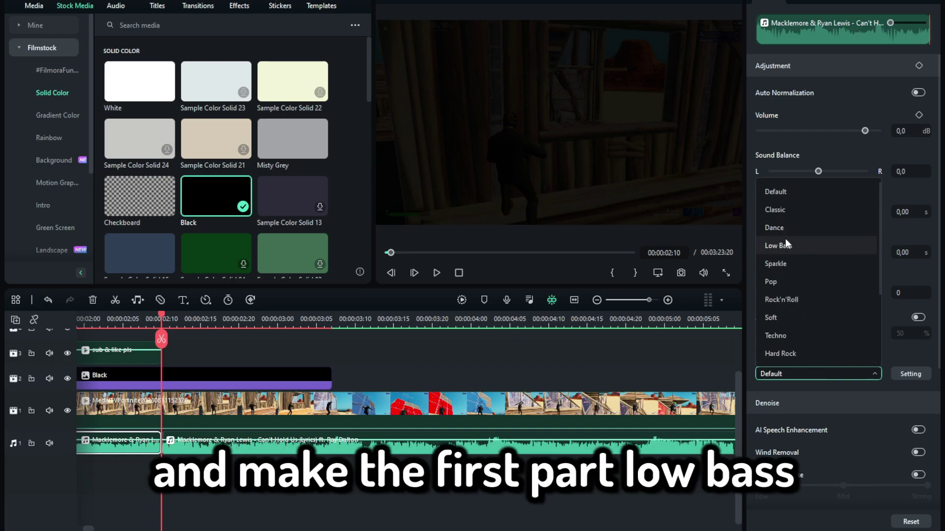
left_click(784, 240)
Apply the Big Room voice filter from the audio effects to the first music segment.
left_click(240, 6)
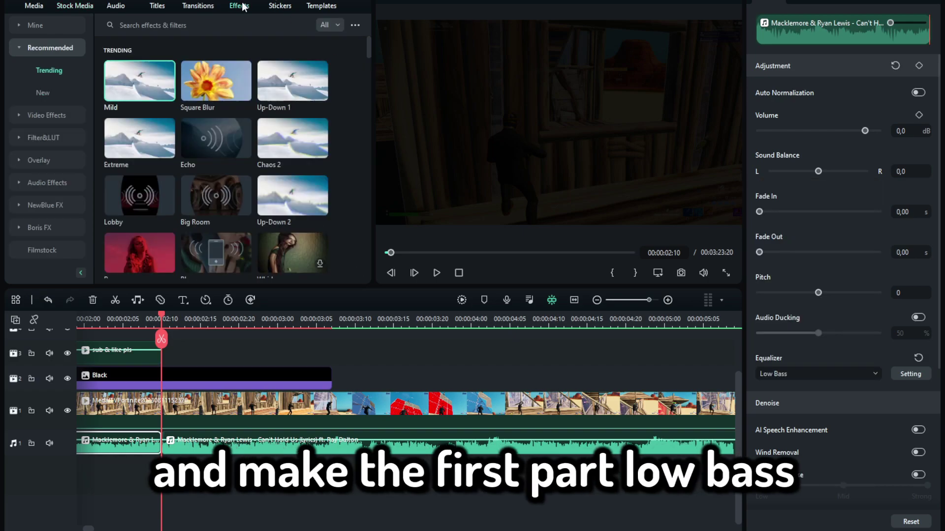
left_click(47, 183)
left_click(298, 95)
Fade in the first music segment over about 1.08 seconds and play the intro from the start of the timeline.
scroll(232, 319, "down", 3)
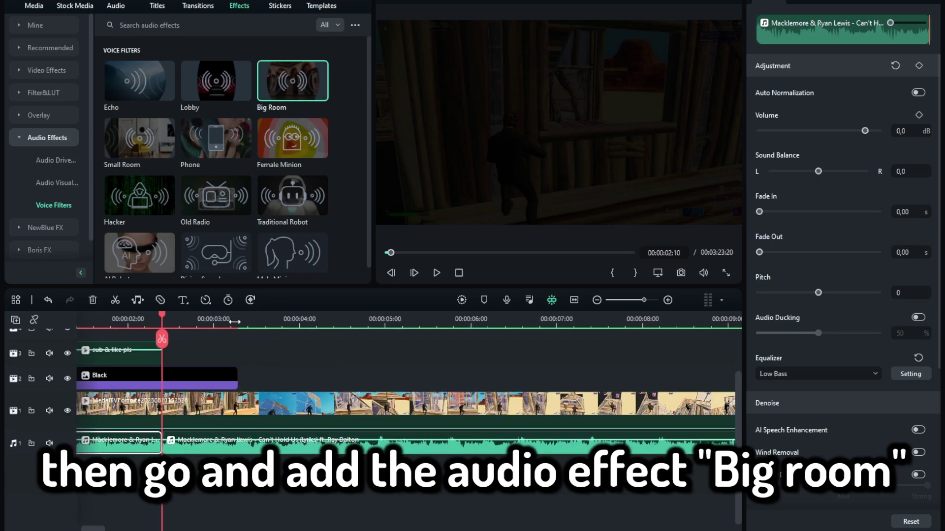
scroll(231, 319, "left", 3)
scroll(289, 373, "up", 1)
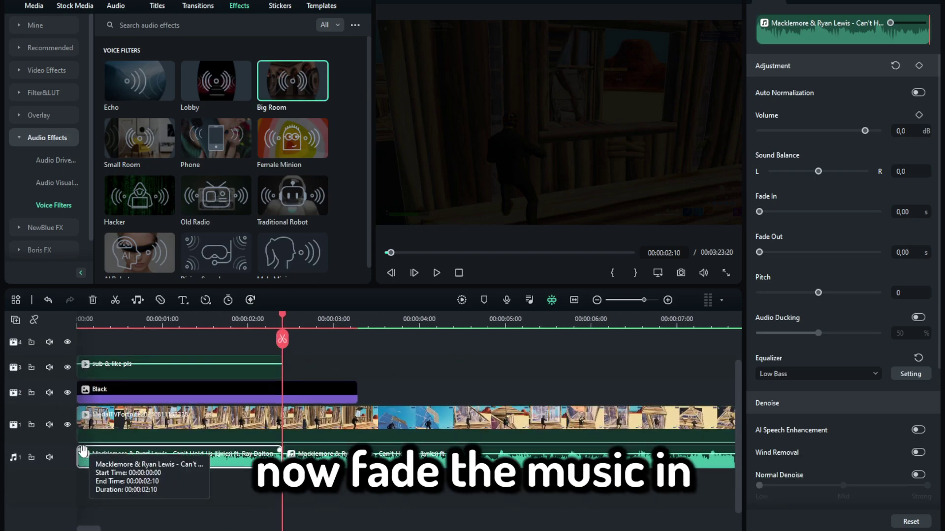
left_click_drag(78, 449, 170, 449)
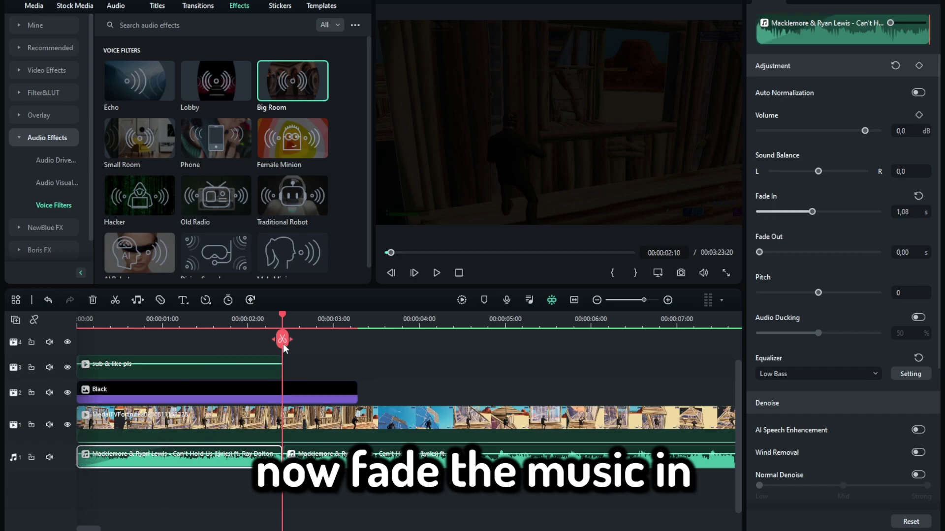
left_click_drag(282, 340, 78, 340)
key("space")
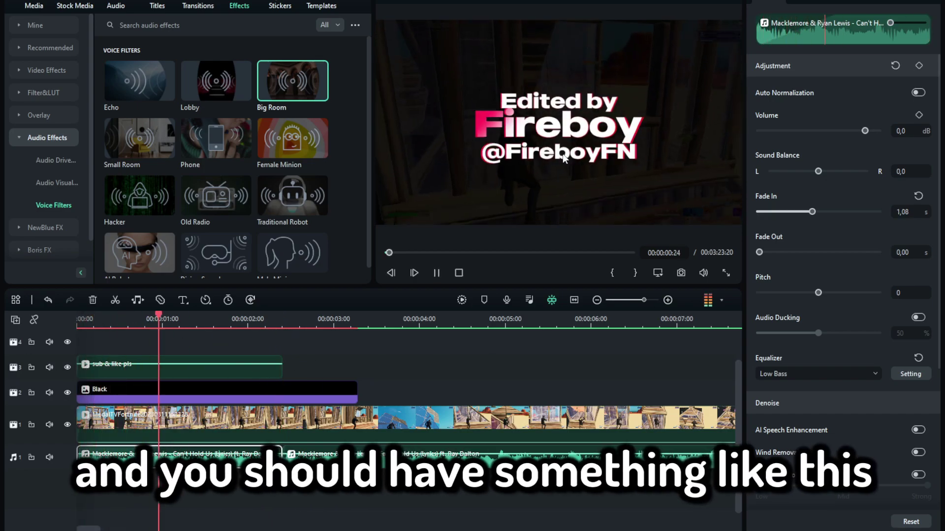